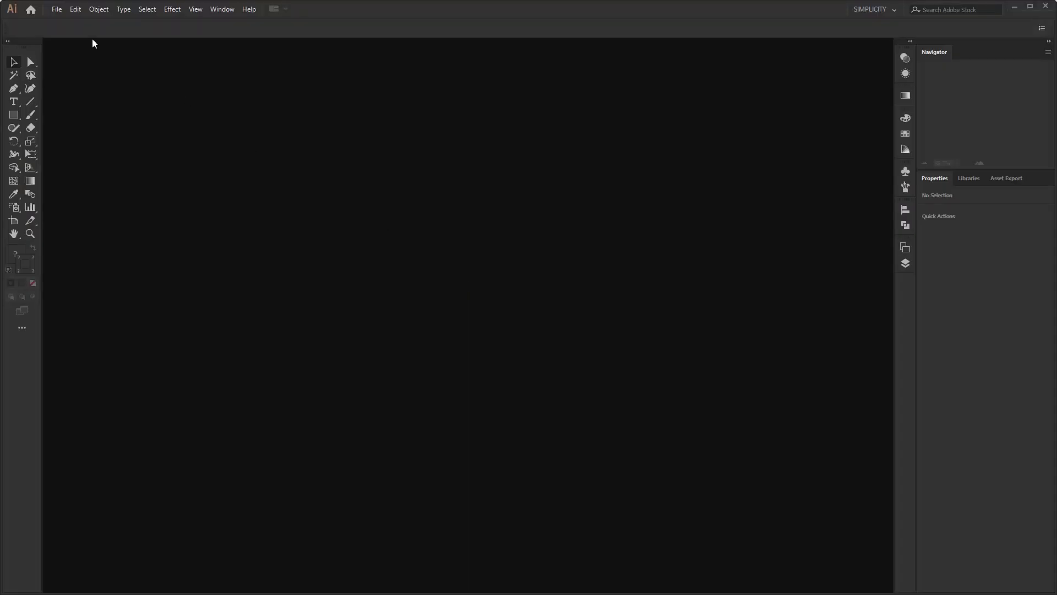
Create a new 1920x1080 px document.
{"action": "left_click", "coordinate": [56, 10]}
{"action": "left_click", "coordinate": [60, 25]}
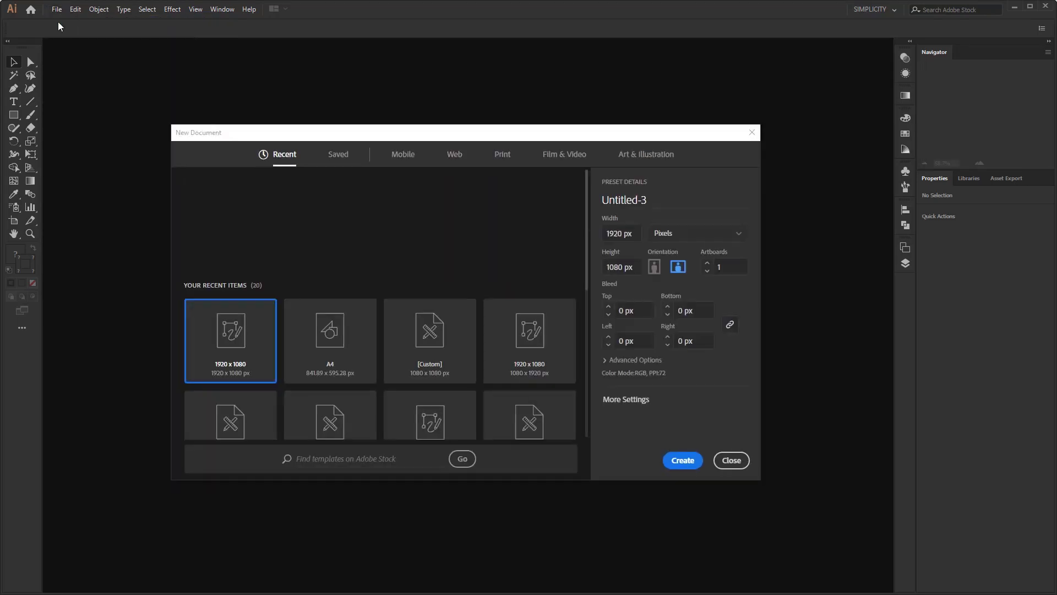
{"action": "left_click", "coordinate": [678, 461]}
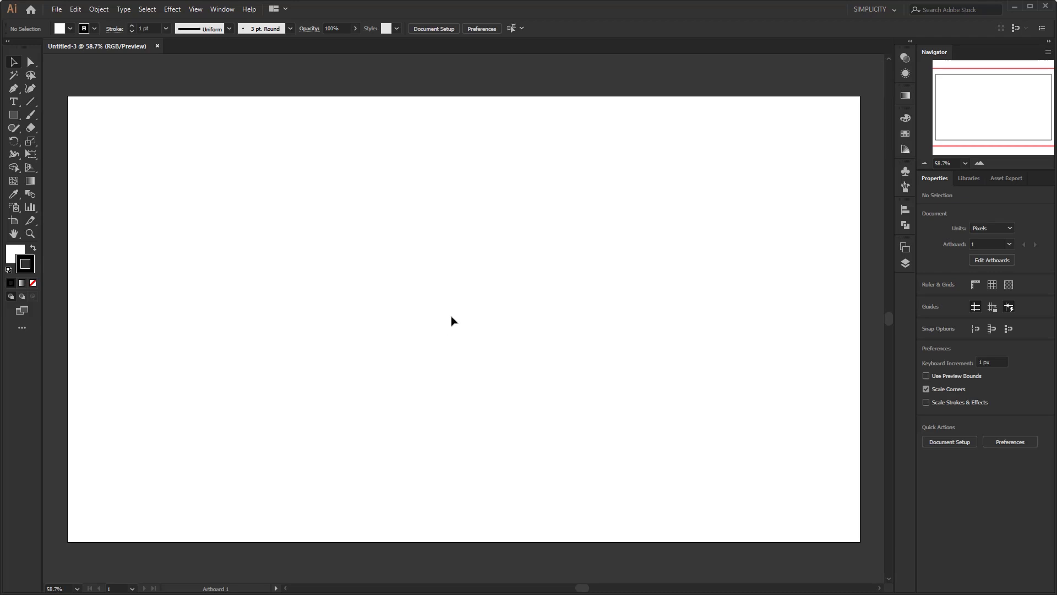
Draw a rectangle covering the whole artboard with the Rectangle tool.
{"action": "left_click", "coordinate": [13, 116]}
{"action": "left_click", "coordinate": [14, 118]}
{"action": "left_click", "coordinate": [54, 113]}
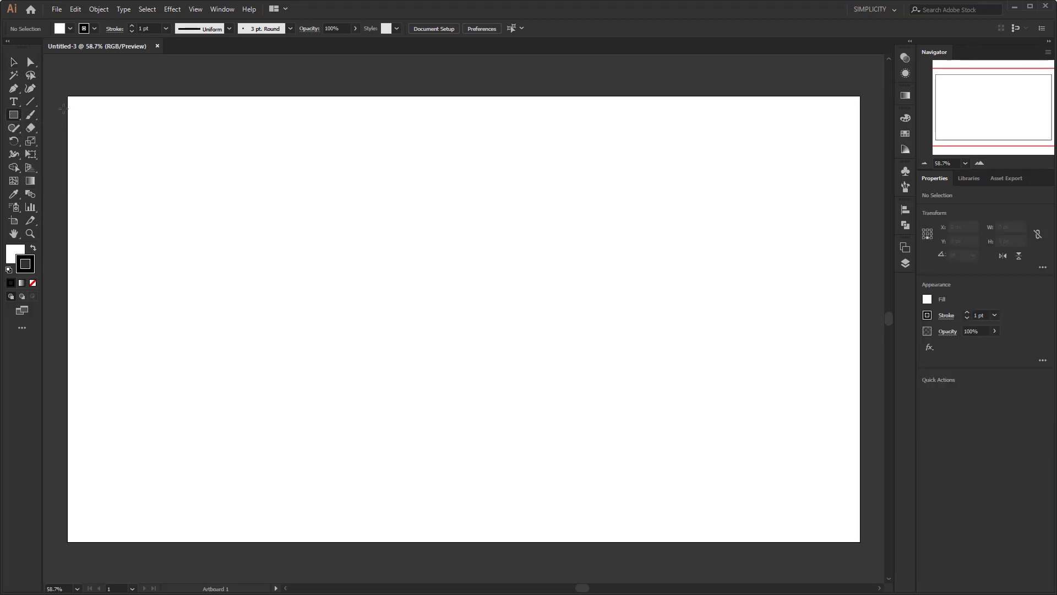
{"action": "left_click_drag", "start_coordinate": [68, 96], "coordinate": [169, 170]}
{"action": "left_click_drag", "start_coordinate": [325, 268], "coordinate": [861, 541]}
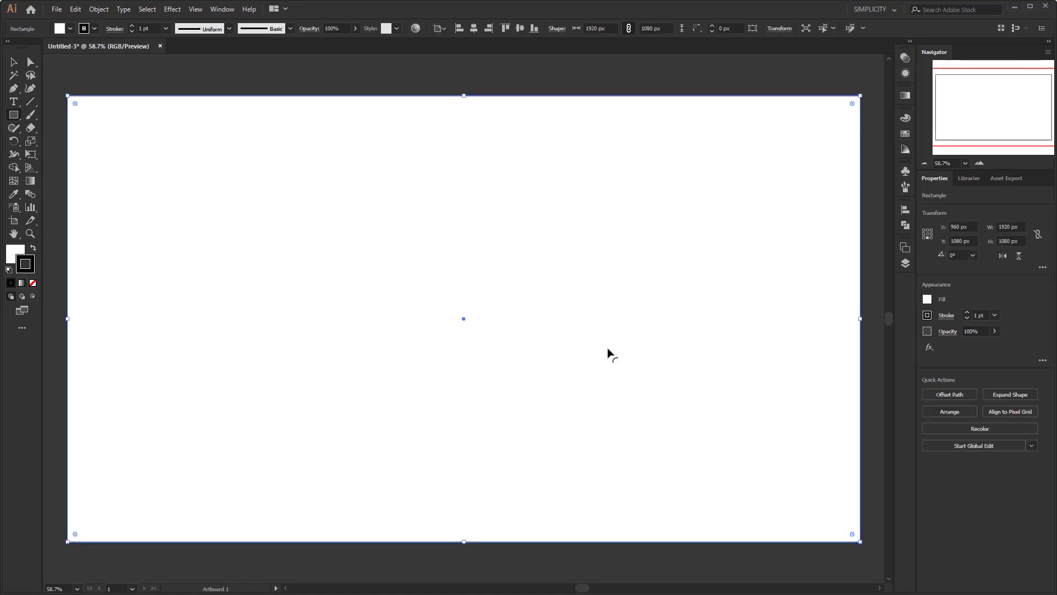
Paste the colour swatch shapes above the artboard.
{"action": "key", "text": "ctrl+v"}
{"action": "scroll", "coordinate": [428, 127], "scroll_direction": "up", "scroll_amount": 1}
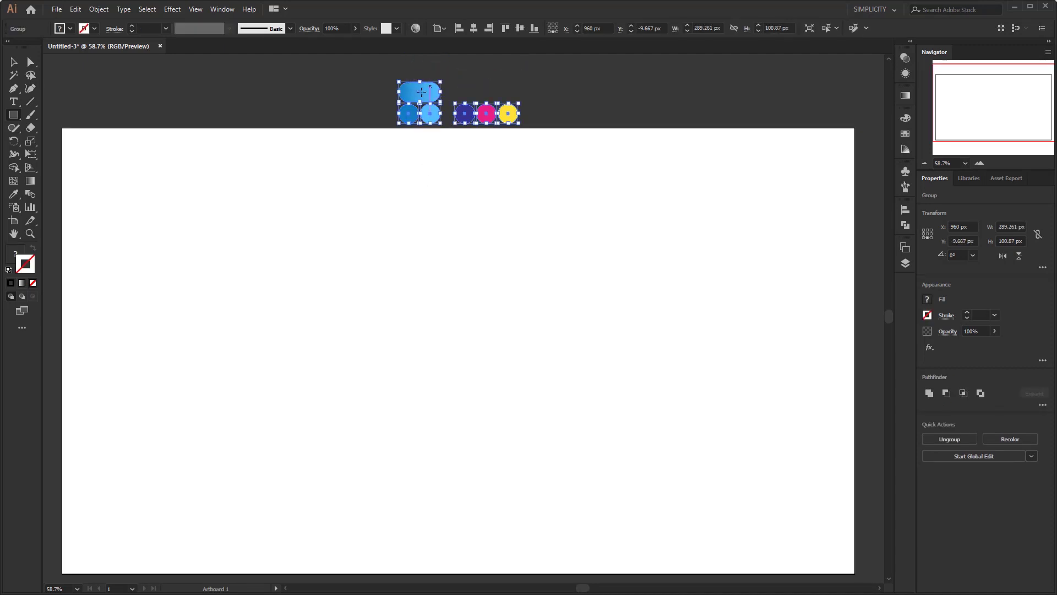
{"action": "scroll", "coordinate": [470, 106], "scroll_direction": "down", "scroll_amount": 1}
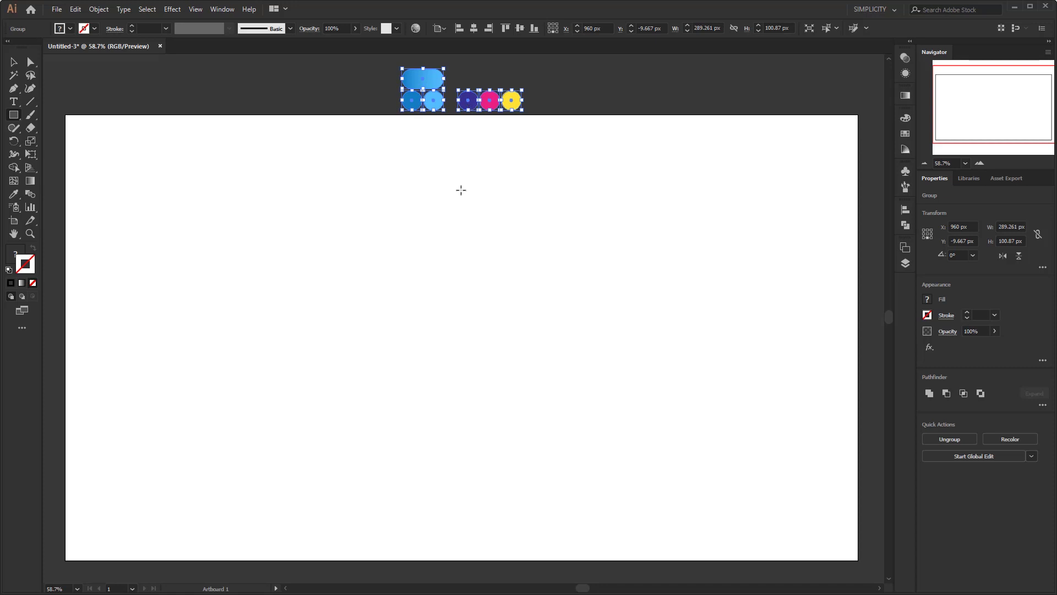
Eyedropper the blue pill's gradient onto the background rectangle.
{"action": "key", "text": "v"}
{"action": "left_click", "coordinate": [237, 242]}
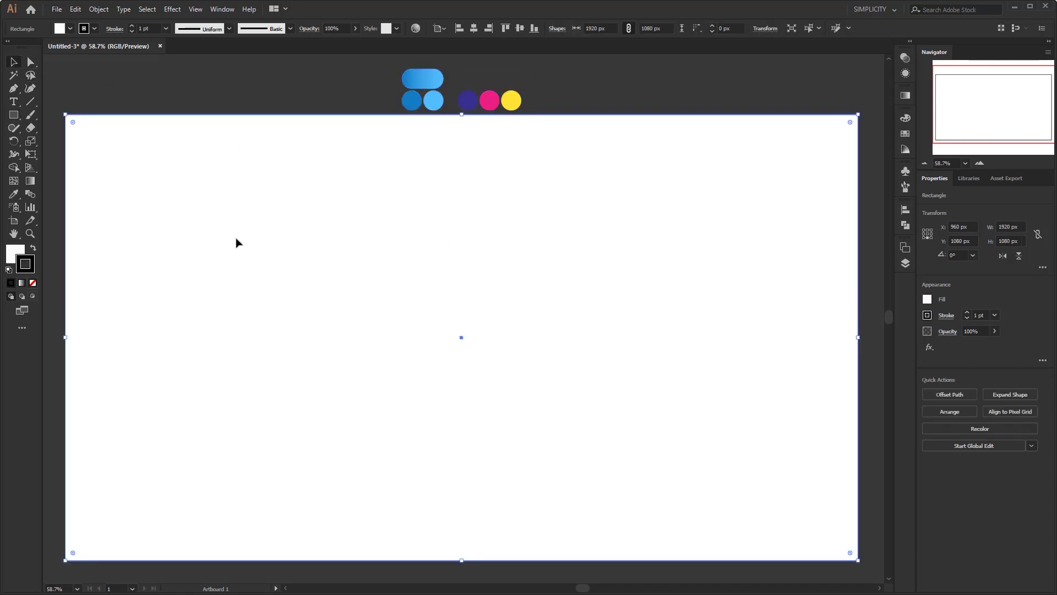
{"action": "left_click", "coordinate": [14, 194]}
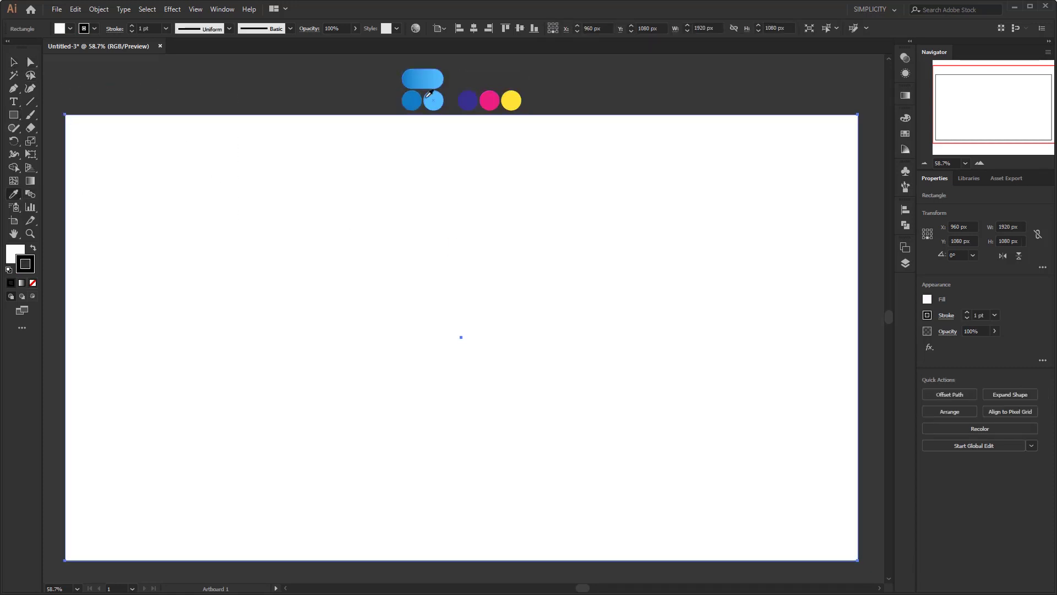
{"action": "left_click", "coordinate": [419, 81]}
Lock the blue gradient background rectangle with Object > Lock > Selection.
{"action": "key", "text": "v"}
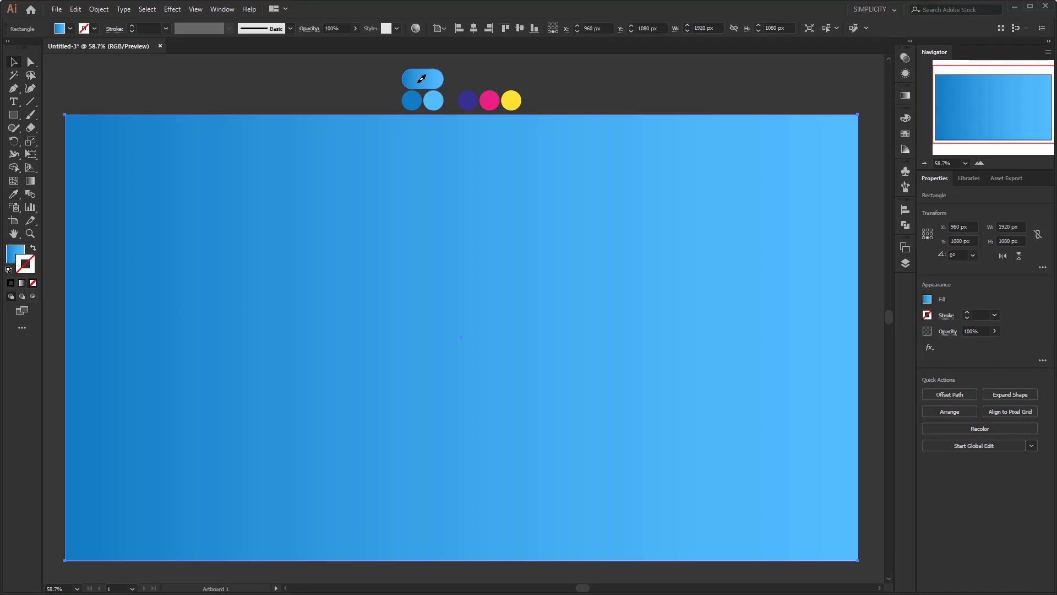
{"action": "left_click", "coordinate": [99, 9]}
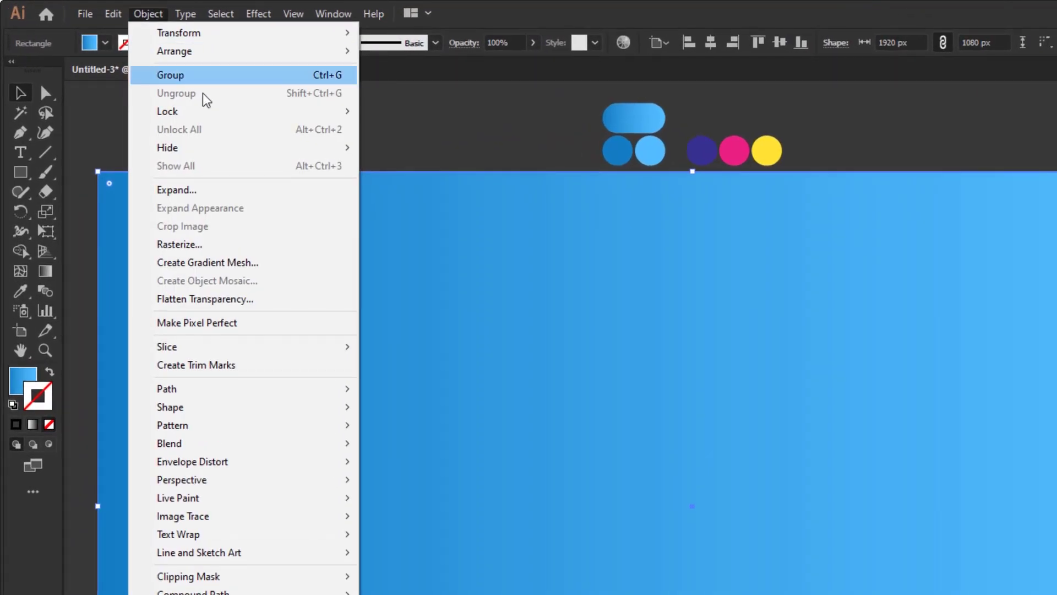
{"action": "mouse_move", "coordinate": [224, 110]}
{"action": "left_click", "coordinate": [394, 106]}
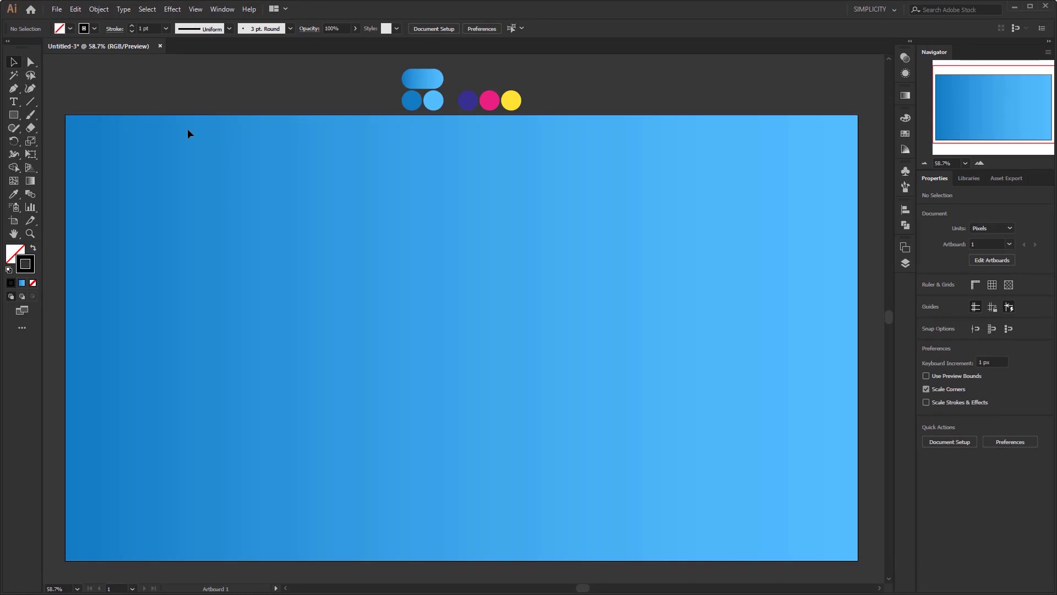
Draw a 100 px horizontal line at the artboard centre with the Line Segment tool.
{"action": "left_click", "coordinate": [31, 103]}
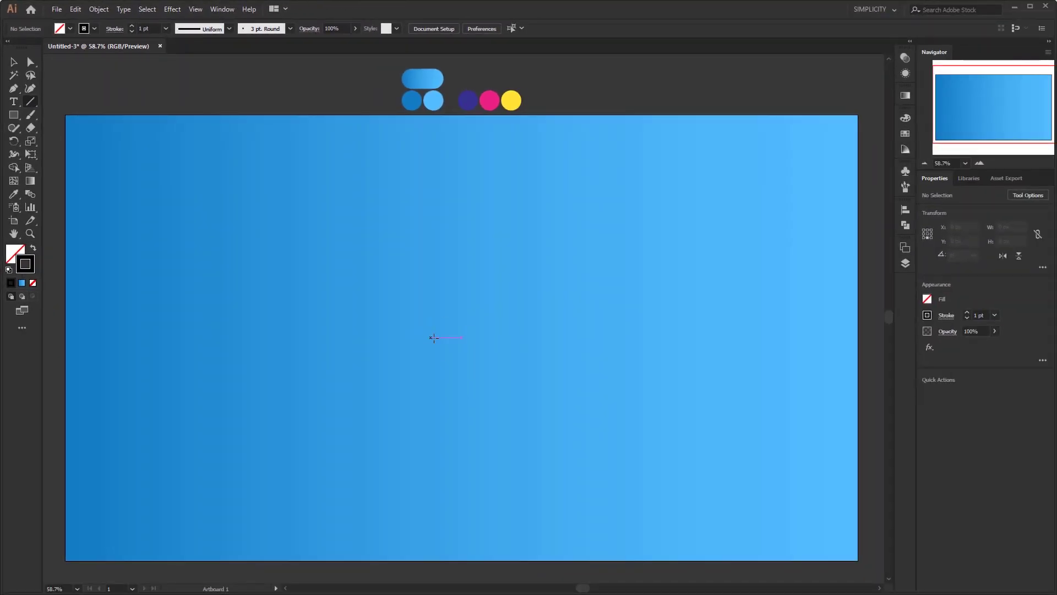
{"action": "left_click", "coordinate": [453, 348]}
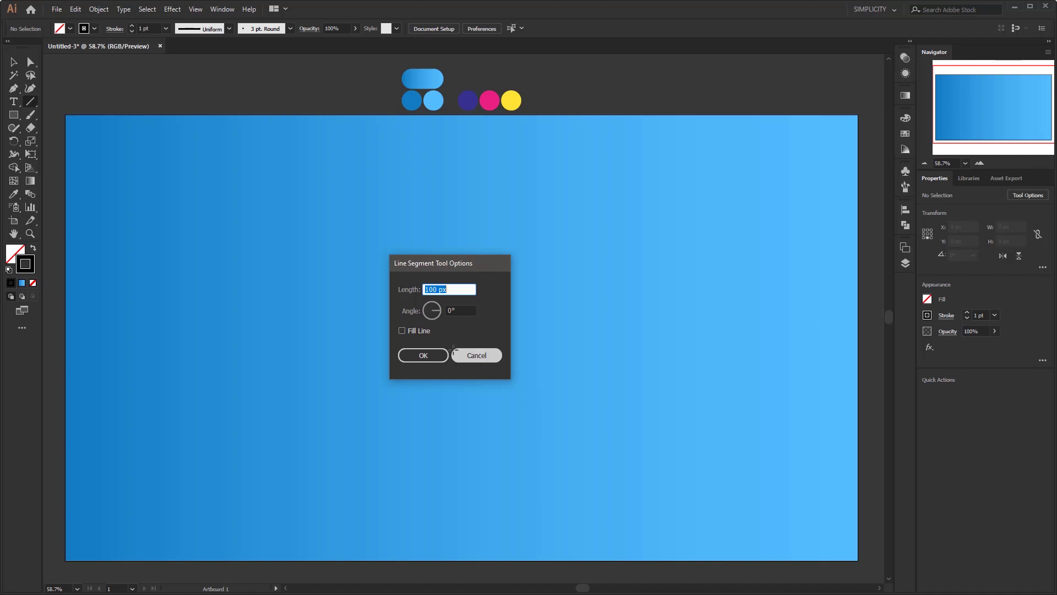
{"action": "left_click", "coordinate": [468, 290]}
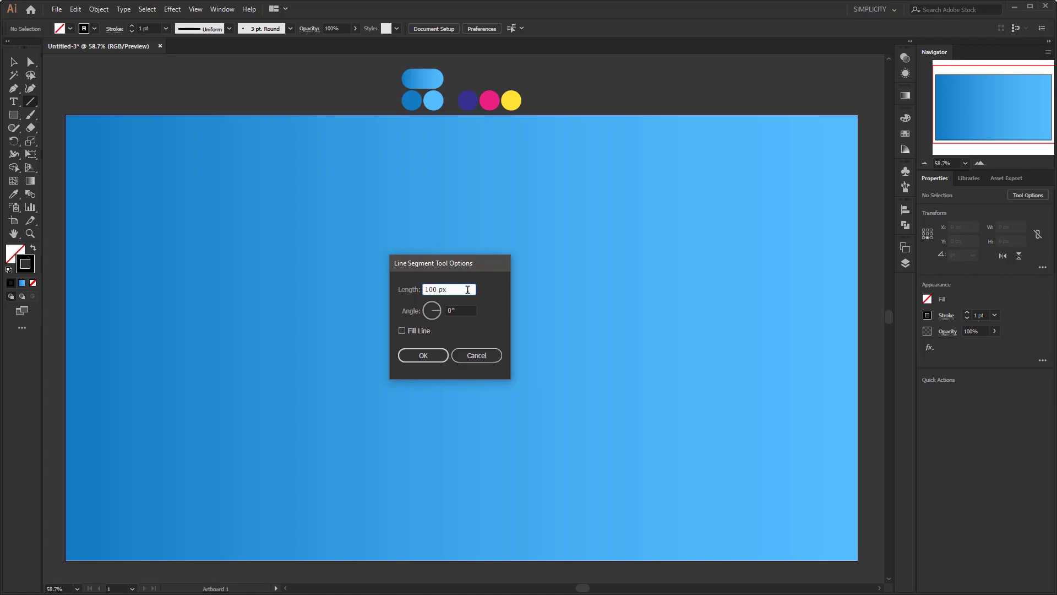
{"action": "left_click", "coordinate": [432, 361]}
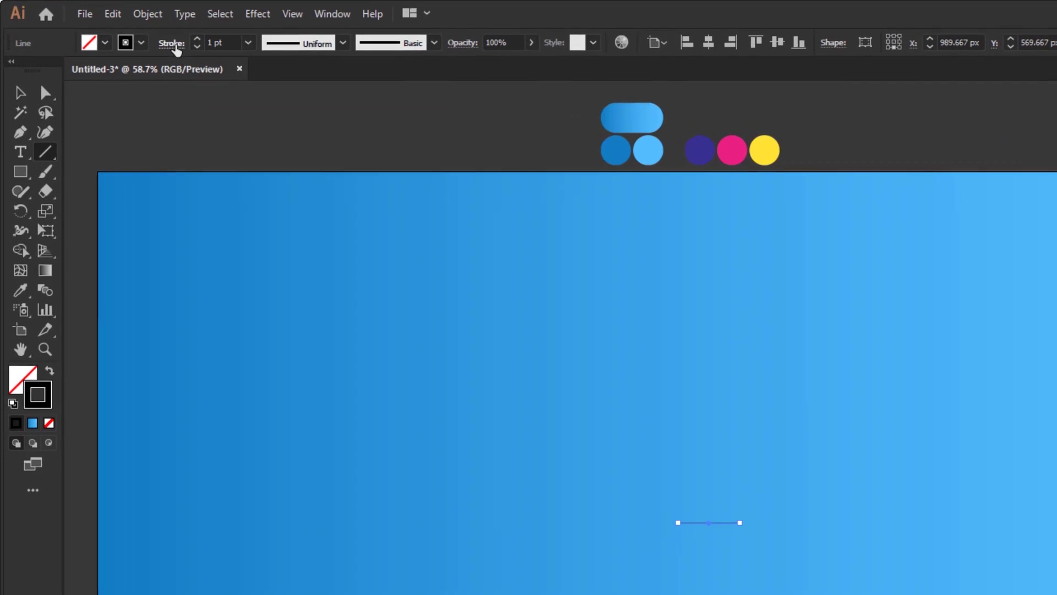
Set the line's stroke weight to 5 pt.
{"action": "left_click", "coordinate": [174, 46]}
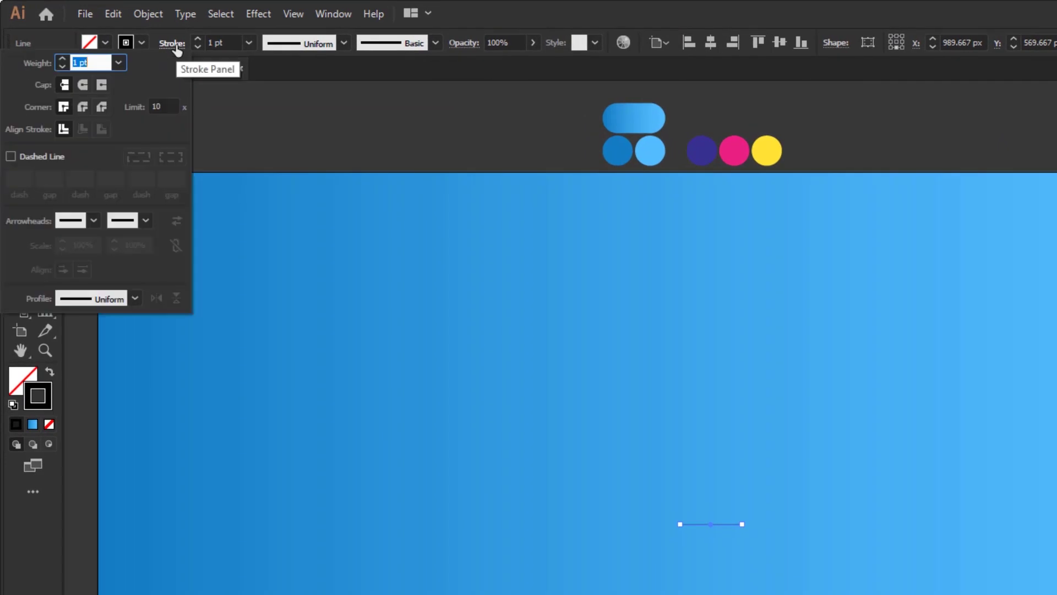
{"action": "type", "text": "5"}
{"action": "key", "text": "Return"}
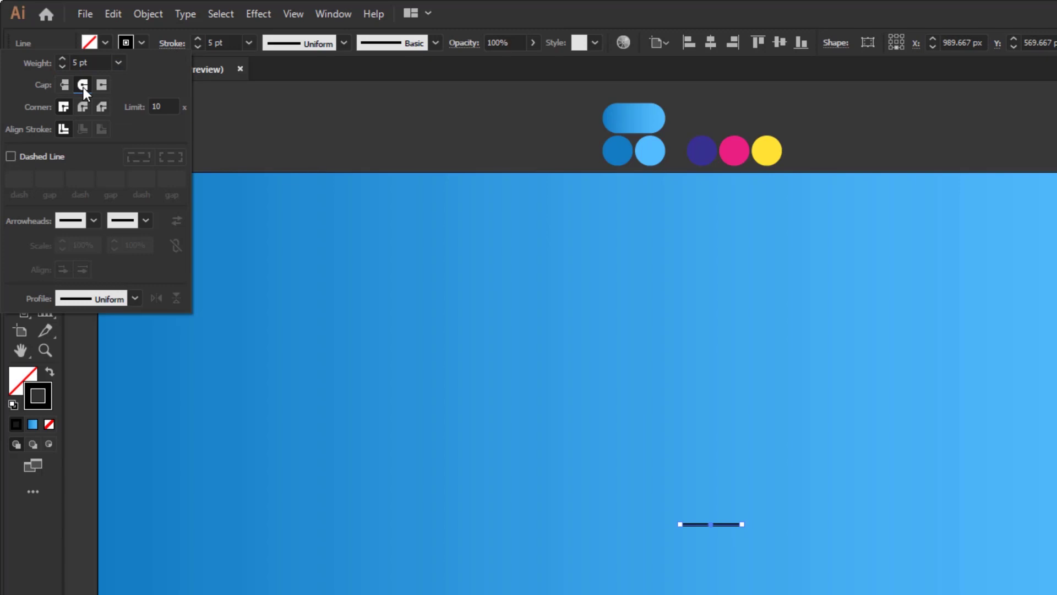
{"action": "left_click", "coordinate": [572, 31]}
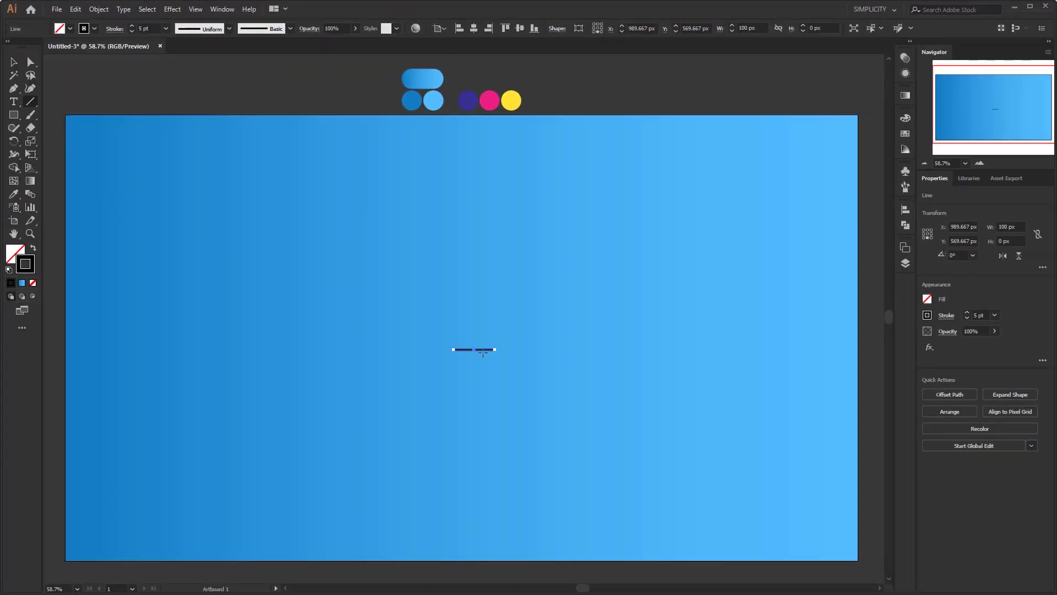
{"action": "key", "text": "v"}
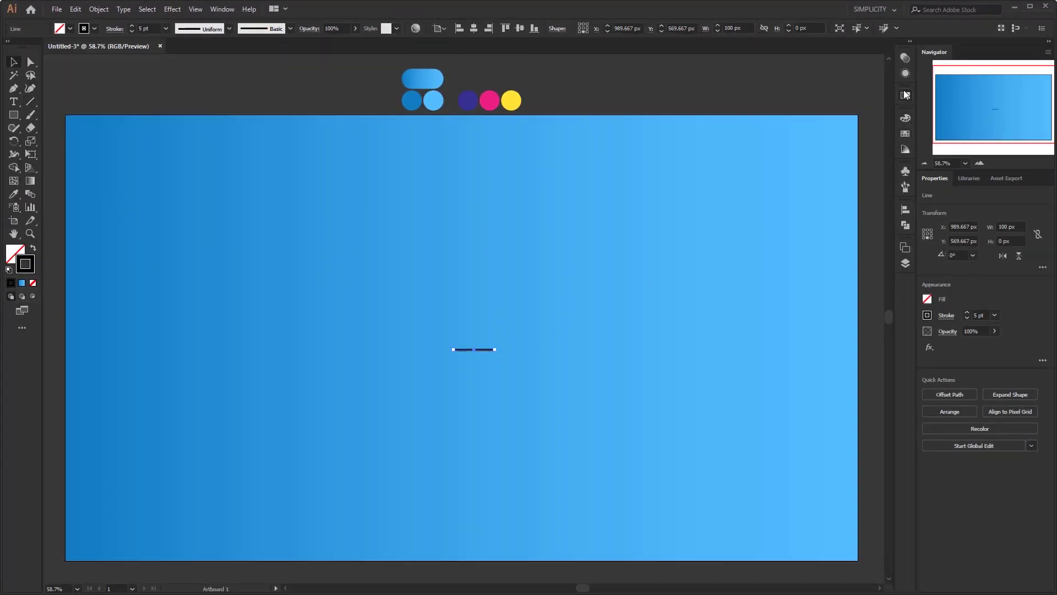
Apply a gradient to the line's stroke and open the Gradient panel.
{"action": "key", "text": "period"}
{"action": "left_click", "coordinate": [222, 9]}
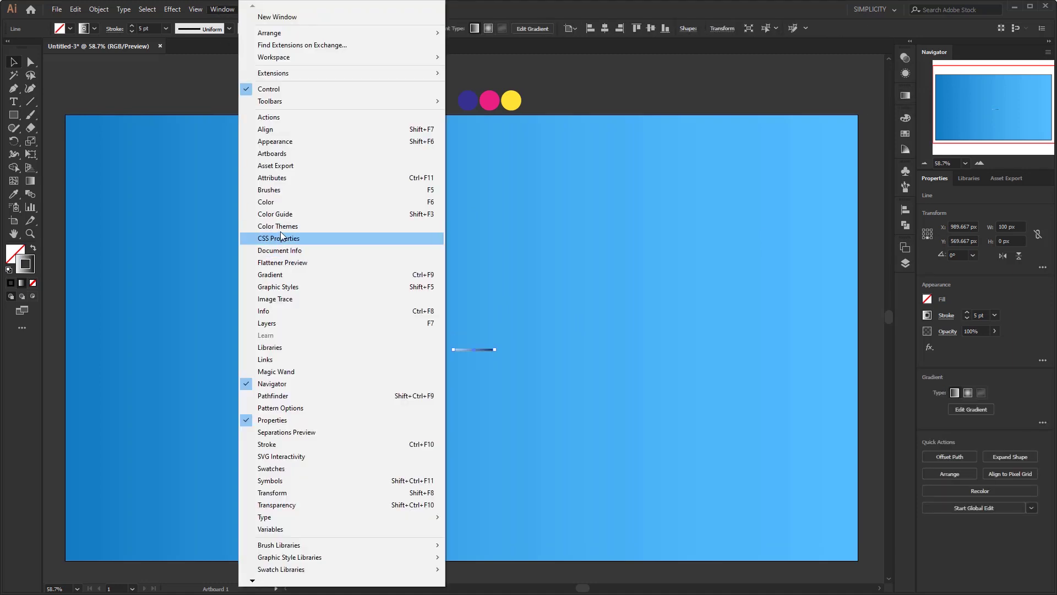
{"action": "left_click", "coordinate": [295, 275]}
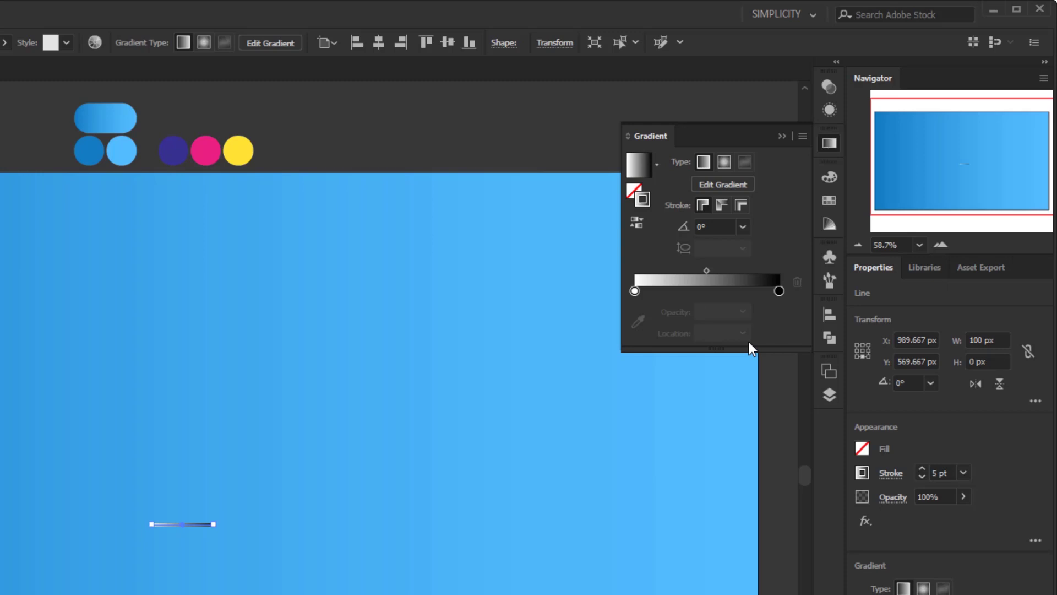
Eyedropper pink into the left stop and yellow into the right, then add a middle stop.
{"action": "left_click", "coordinate": [635, 291]}
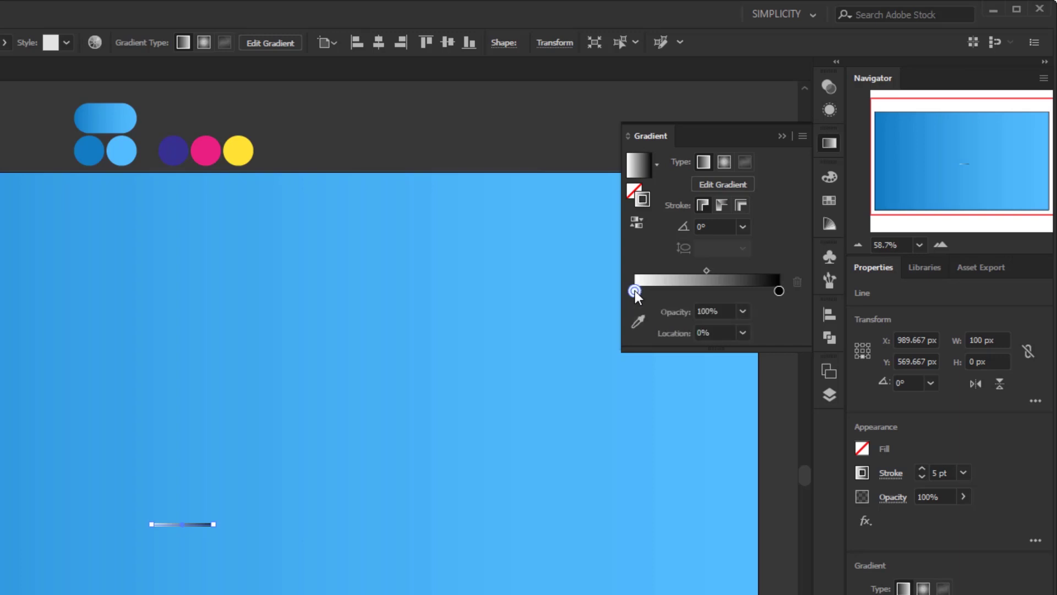
{"action": "left_click", "coordinate": [639, 321]}
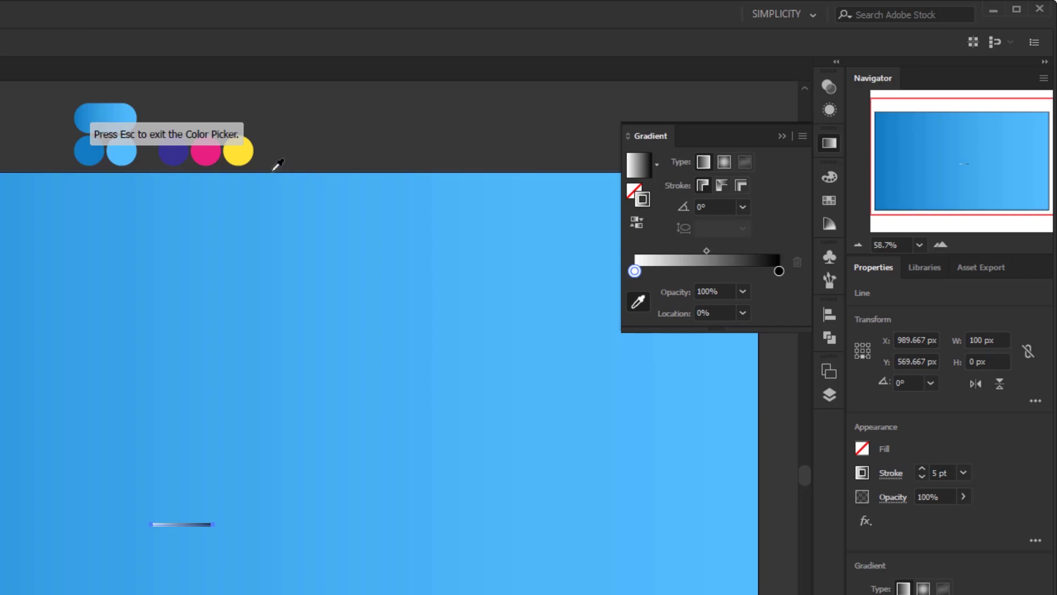
{"action": "left_click", "coordinate": [215, 147]}
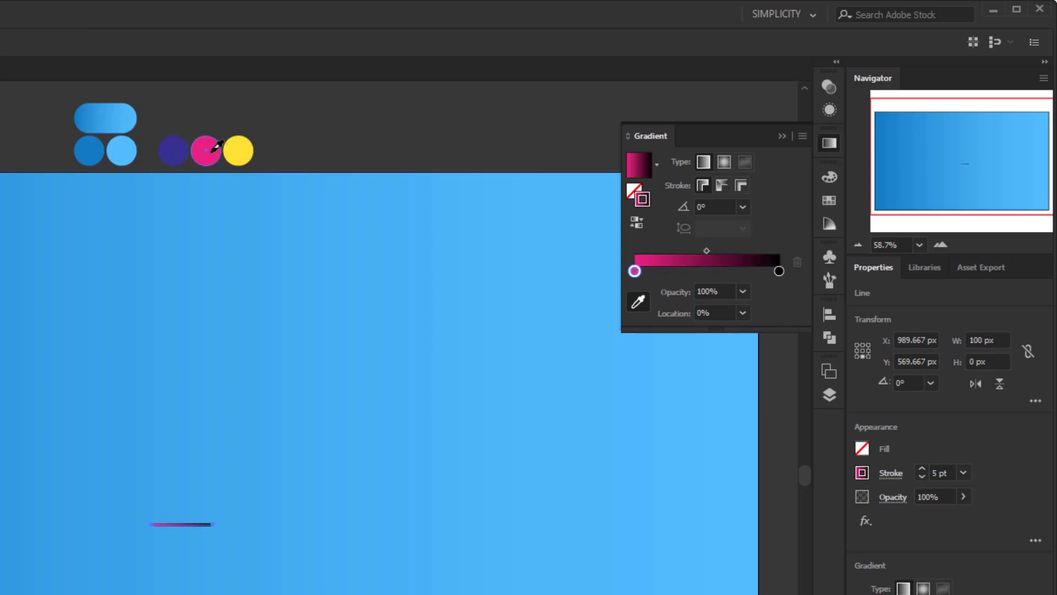
{"action": "left_click", "coordinate": [778, 271]}
{"action": "left_click", "coordinate": [637, 302]}
{"action": "left_click", "coordinate": [239, 148]}
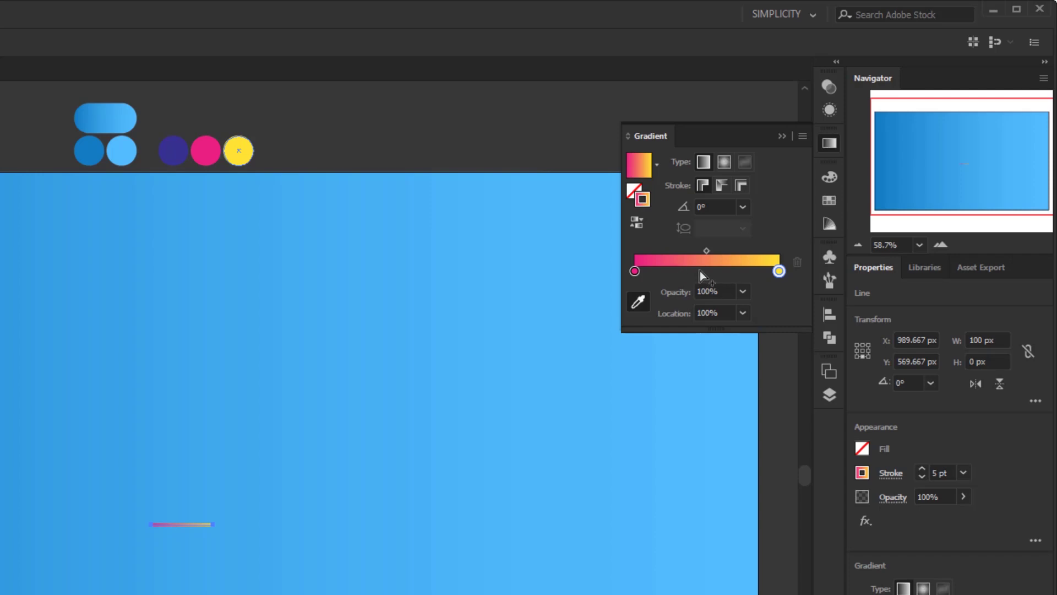
{"action": "left_click", "coordinate": [696, 271]}
Make the middle gradient stop purple at location 48%.
{"action": "left_click", "coordinate": [639, 301]}
{"action": "left_click", "coordinate": [176, 149]}
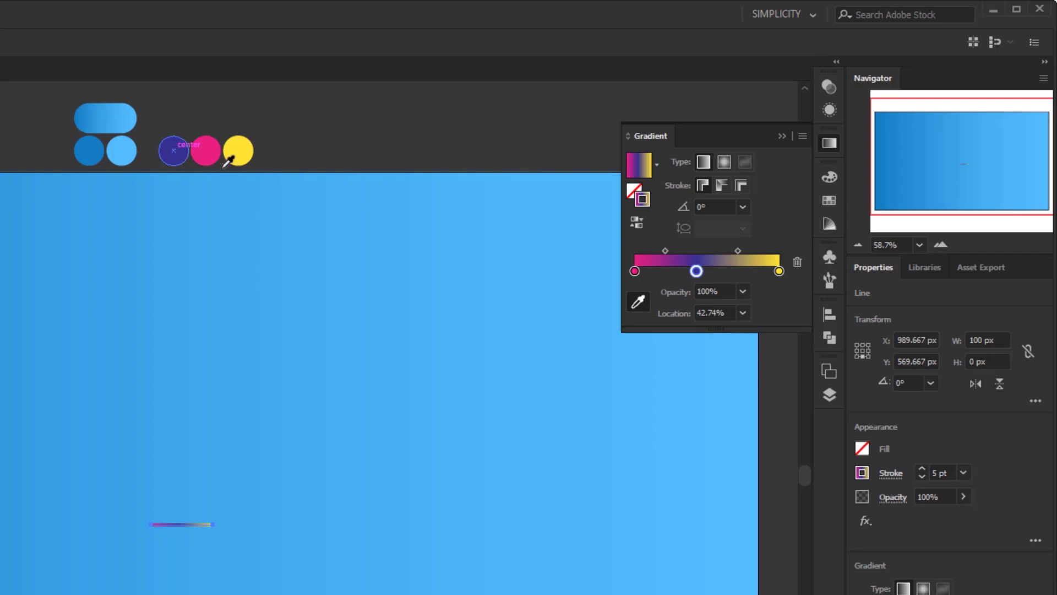
{"action": "left_click", "coordinate": [730, 309]}
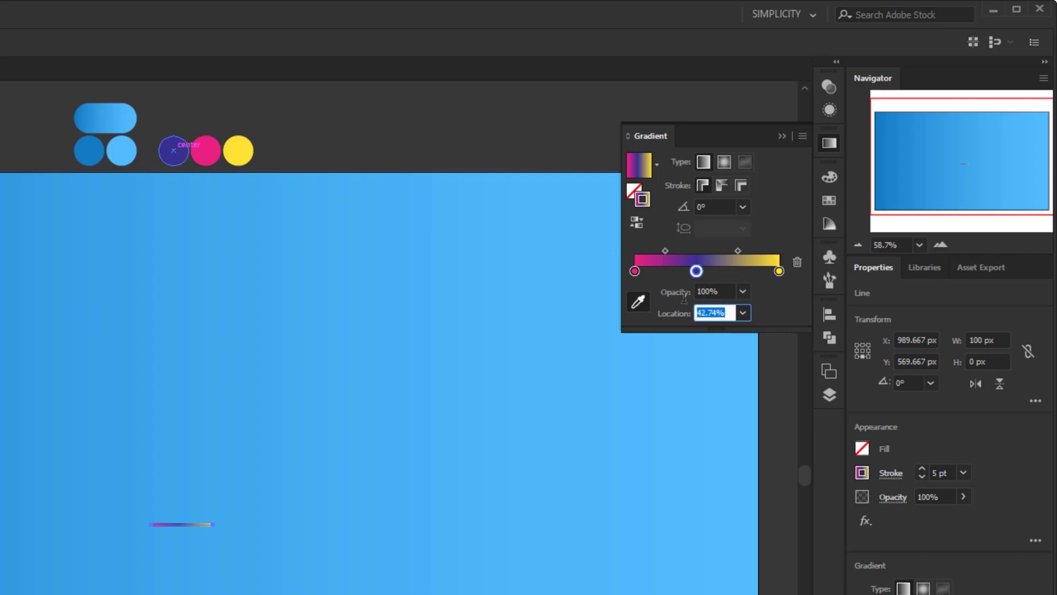
{"action": "type", "text": "48"}
{"action": "key", "text": "Return"}
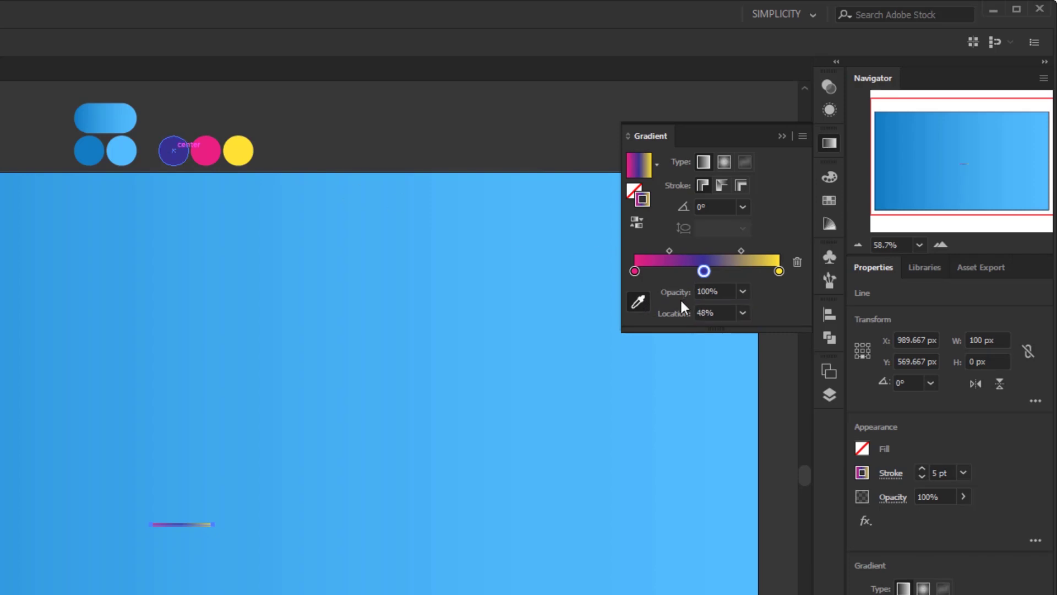
Add a pink gradient stop at location 52%, then deselect the line.
{"action": "left_click", "coordinate": [718, 272]}
{"action": "left_click", "coordinate": [204, 151]}
{"action": "left_click", "coordinate": [717, 312]}
{"action": "double_click", "coordinate": [717, 312]}
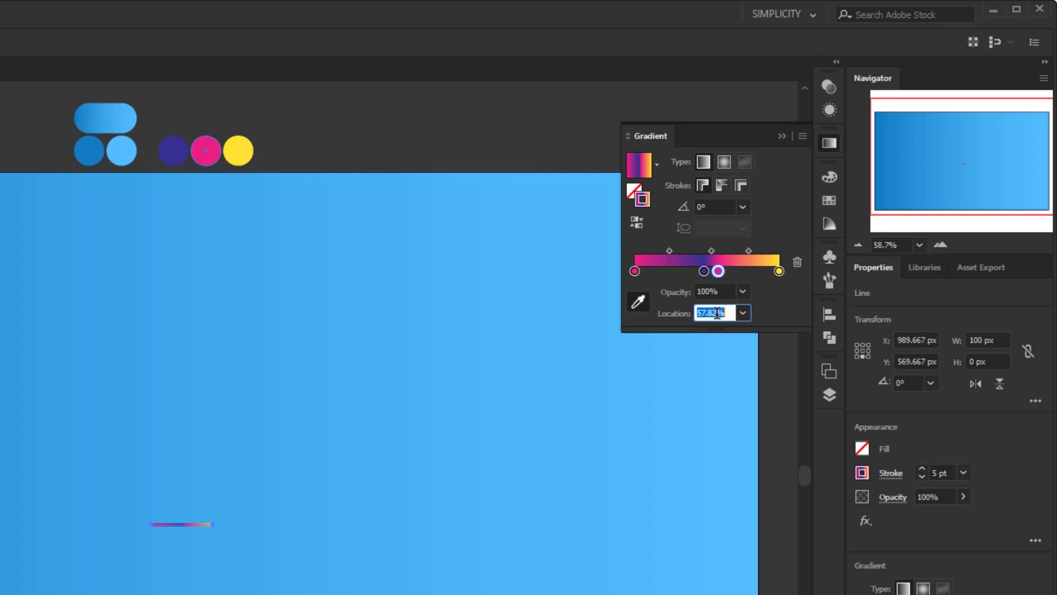
{"action": "type", "text": "52"}
{"action": "key", "text": "Return"}
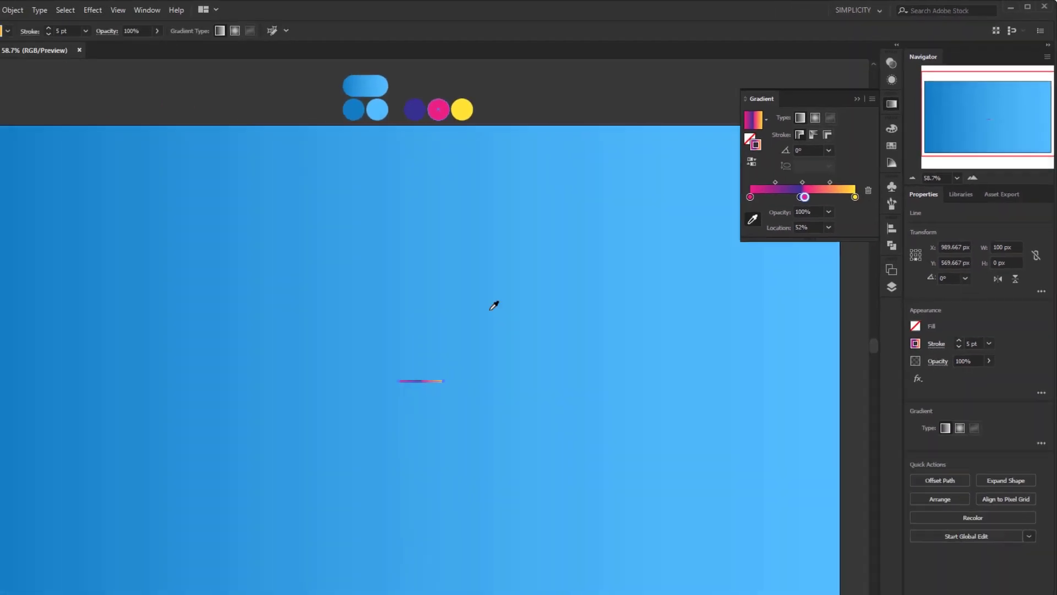
{"action": "key", "text": "v"}
{"action": "left_click", "coordinate": [413, 286]}
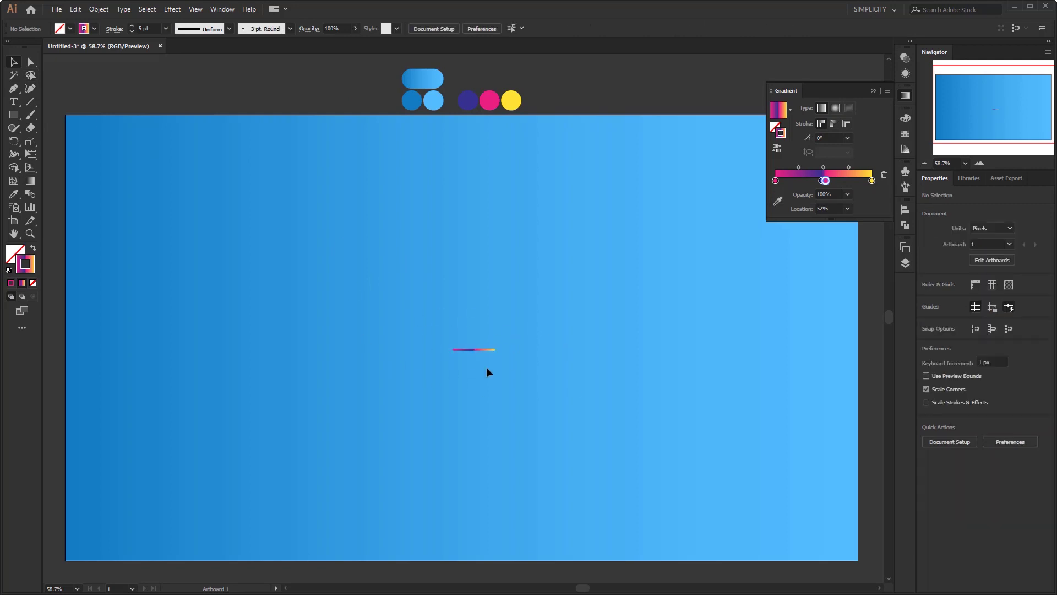
Apply a Zig Zag effect to the line: 3 px absolute, 4 ridges, smooth points.
{"action": "left_click", "coordinate": [486, 351]}
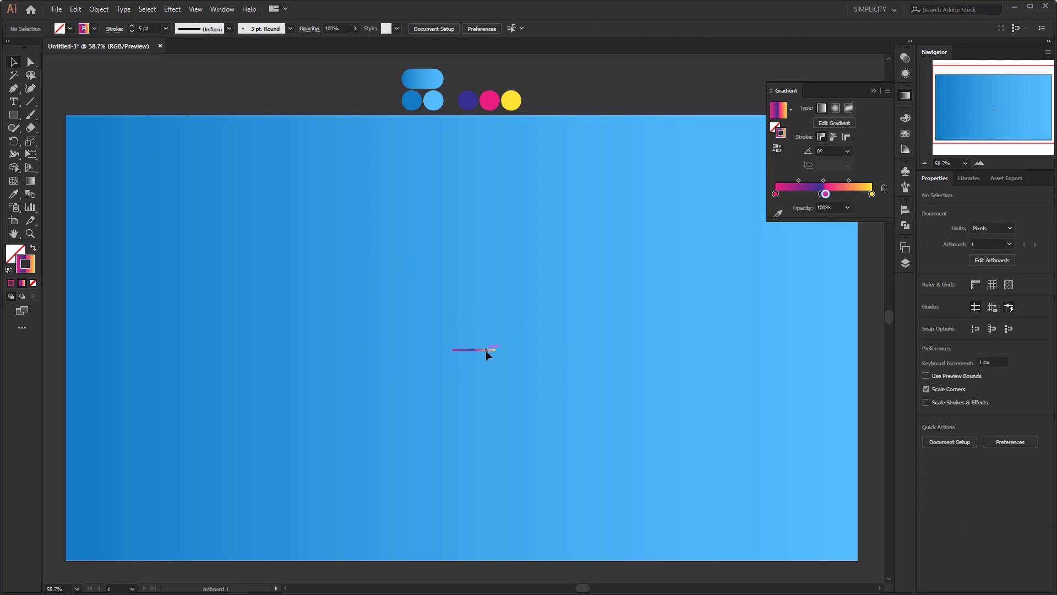
{"action": "left_click", "coordinate": [173, 10]}
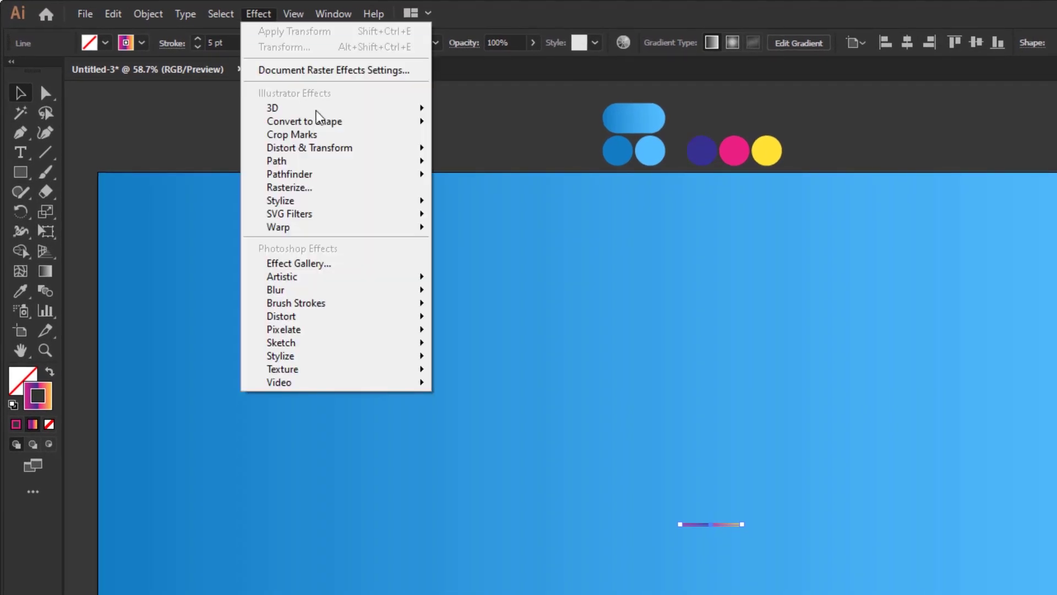
{"action": "mouse_move", "coordinate": [382, 149]}
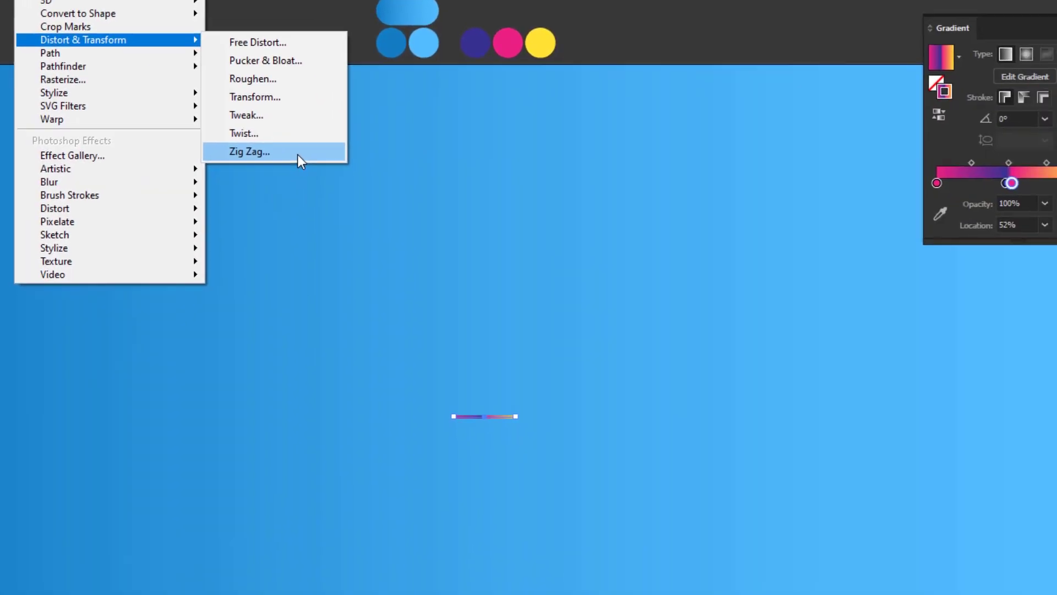
{"action": "left_click", "coordinate": [477, 259]}
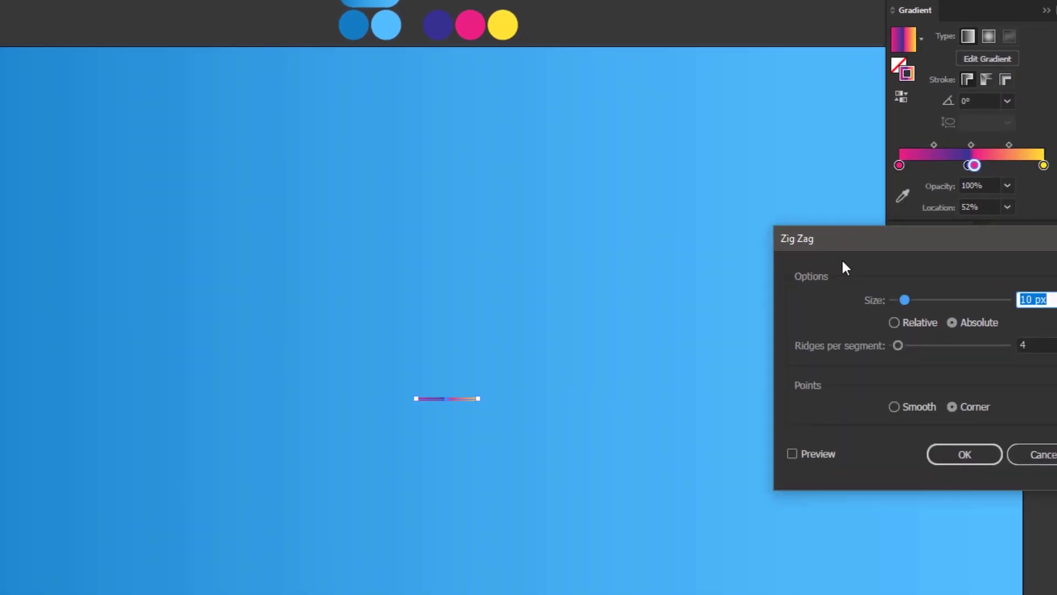
{"action": "left_click_drag", "start_coordinate": [842, 261], "coordinate": [348, 101]}
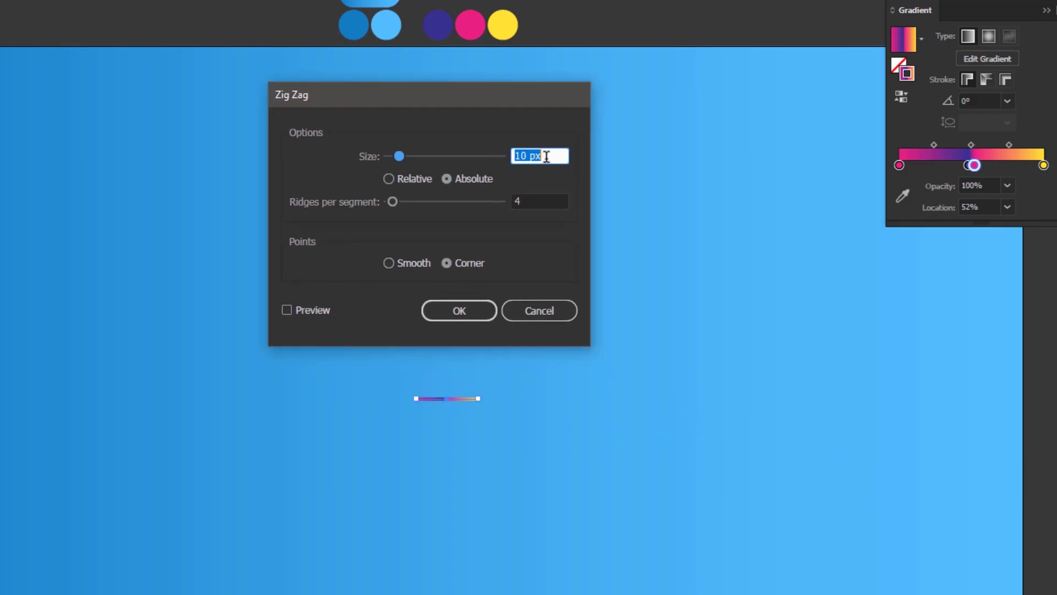
{"action": "type", "text": "3"}
{"action": "left_click", "coordinate": [449, 178]}
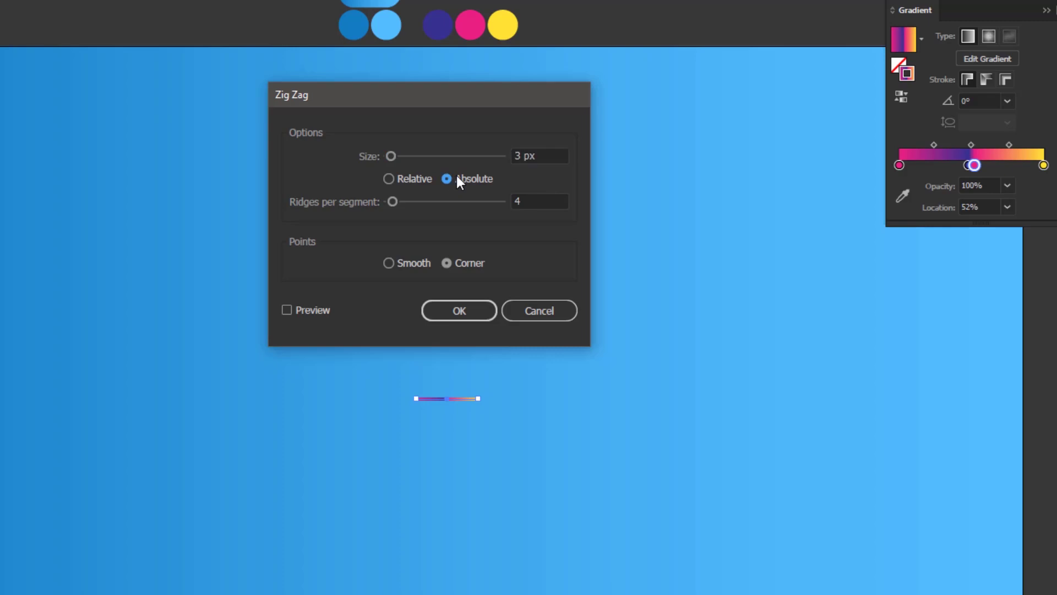
{"action": "left_click", "coordinate": [540, 199]}
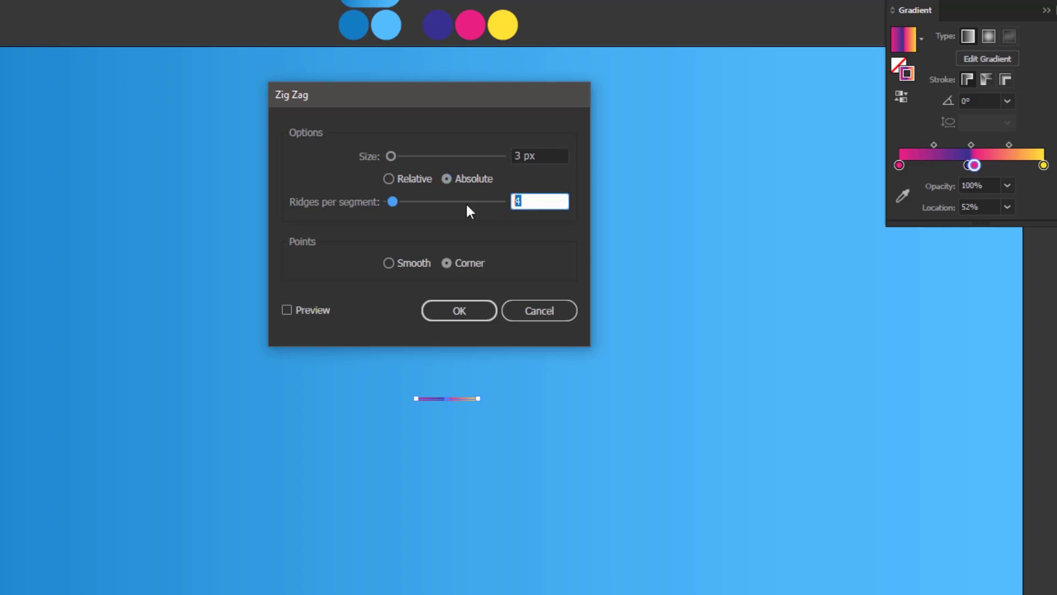
{"action": "left_click", "coordinate": [389, 263]}
{"action": "left_click", "coordinate": [460, 311]}
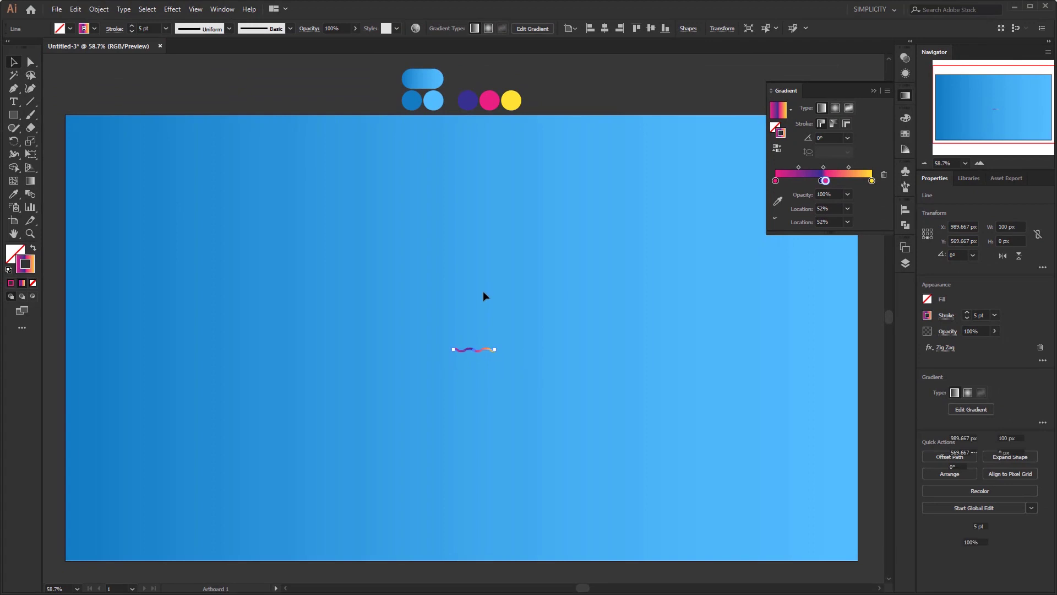
{"action": "left_click", "coordinate": [482, 292]}
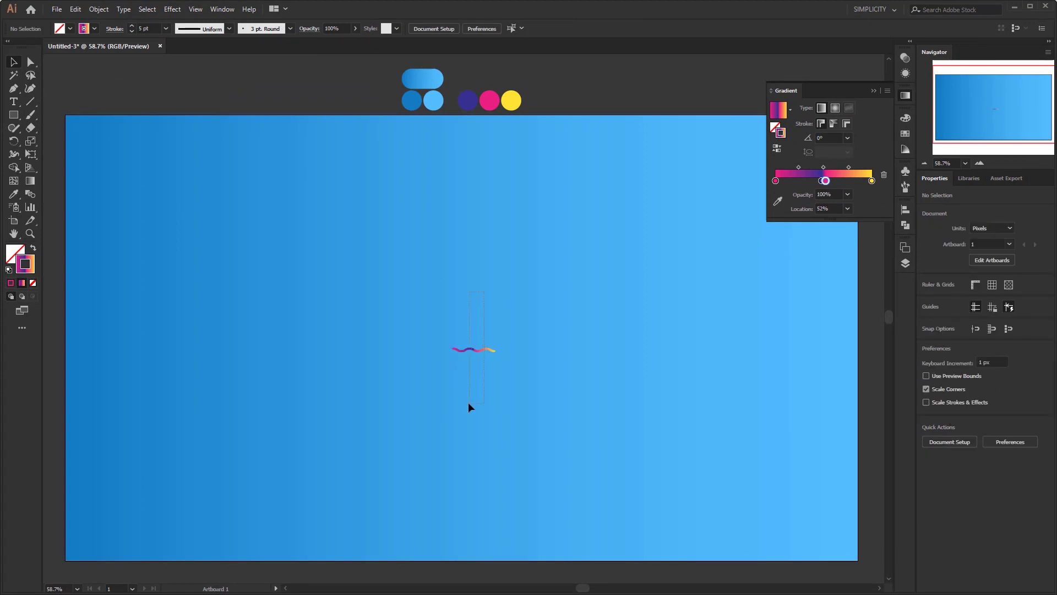
{"action": "left_click_drag", "start_coordinate": [468, 406], "coordinate": [468, 407]}
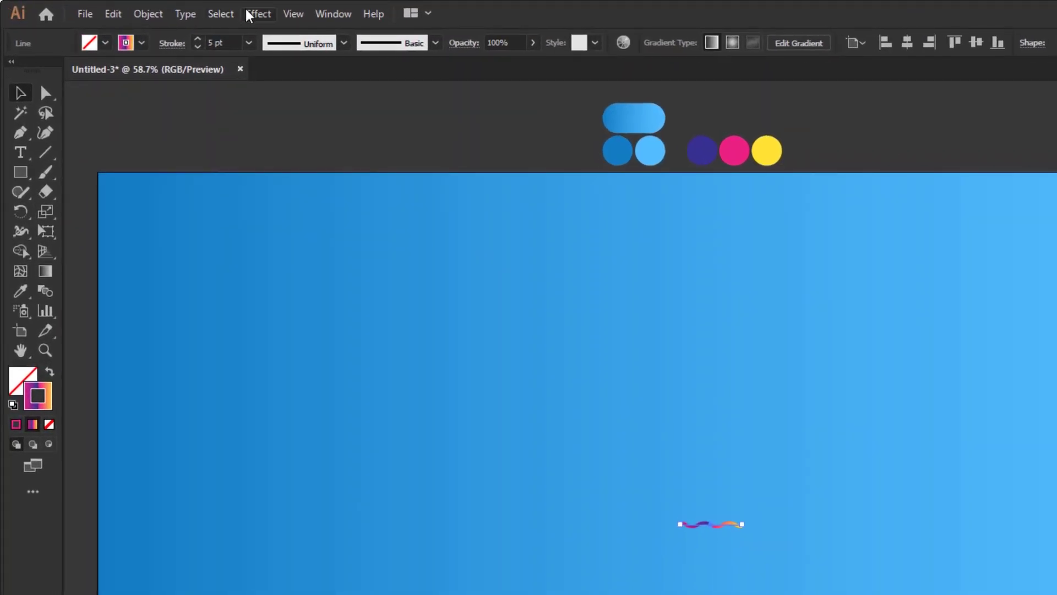
Add a Transform effect to the wavy line rotating 30° with 5 copies.
{"action": "left_click", "coordinate": [256, 13]}
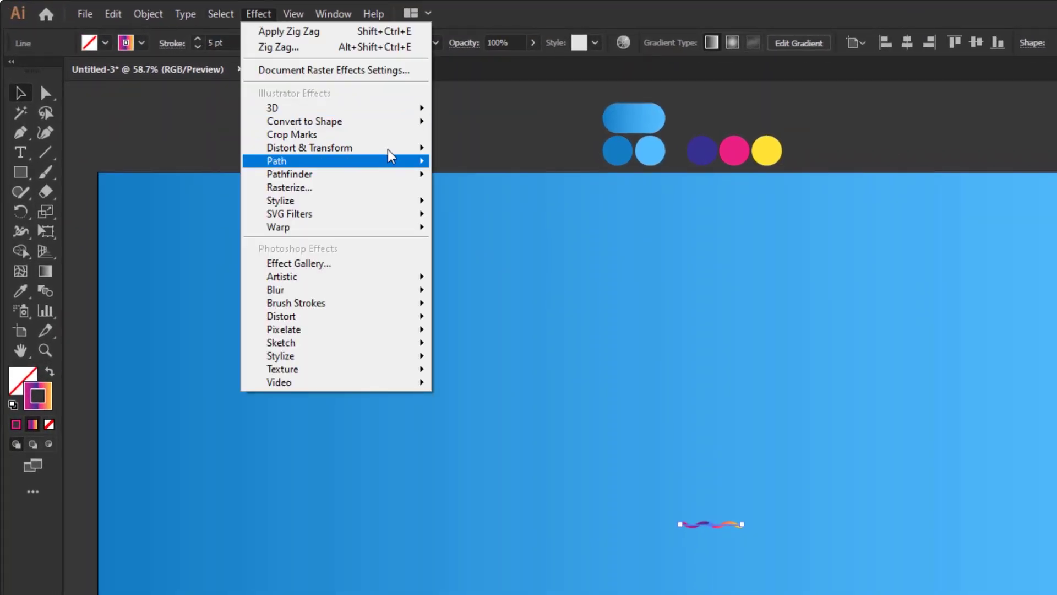
{"action": "mouse_move", "coordinate": [389, 151]}
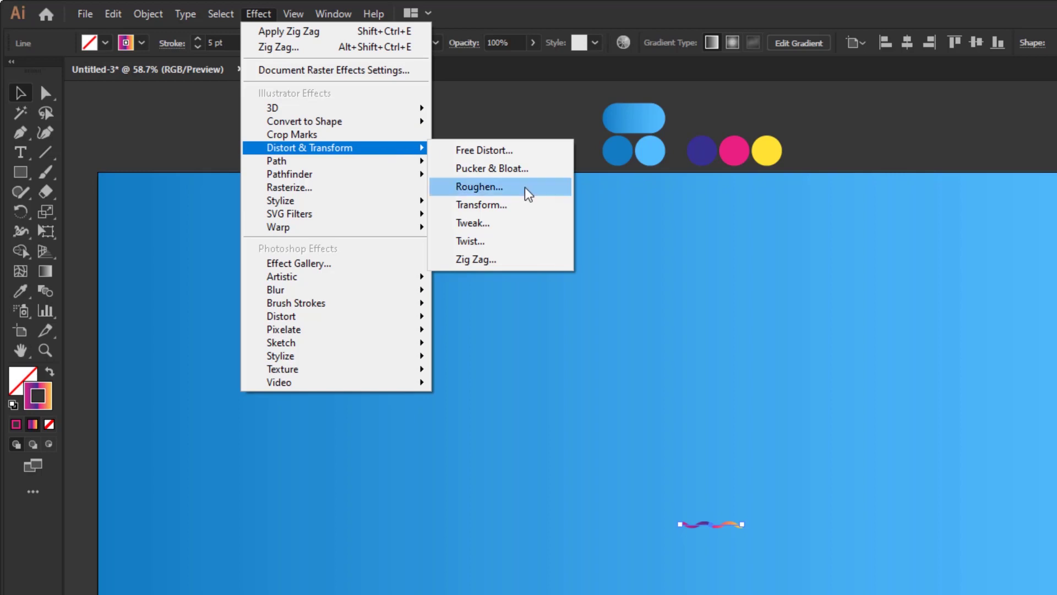
{"action": "left_click", "coordinate": [523, 205]}
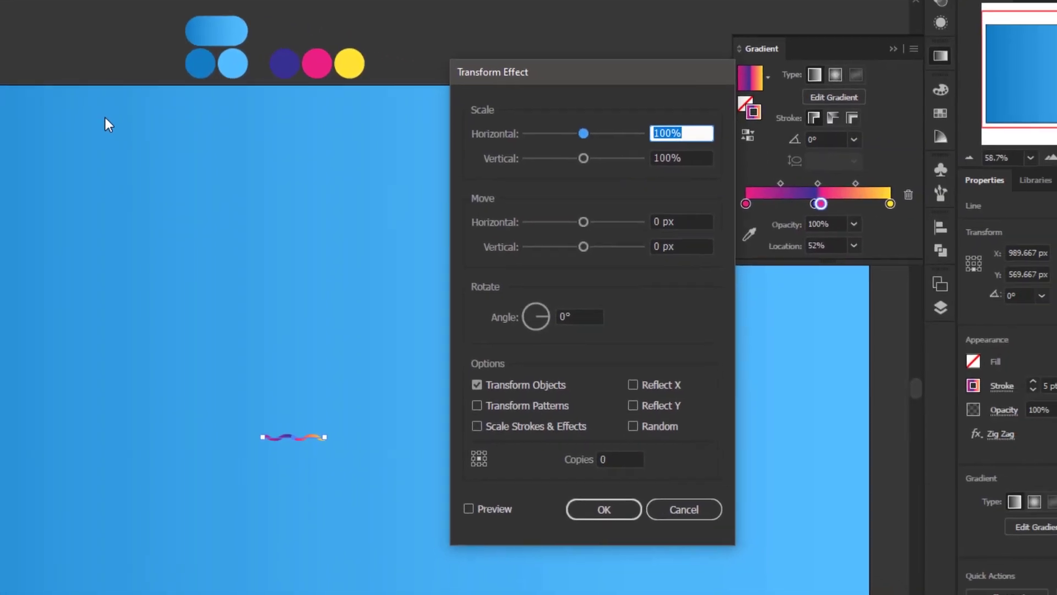
{"action": "left_click_drag", "start_coordinate": [648, 80], "coordinate": [523, 110]}
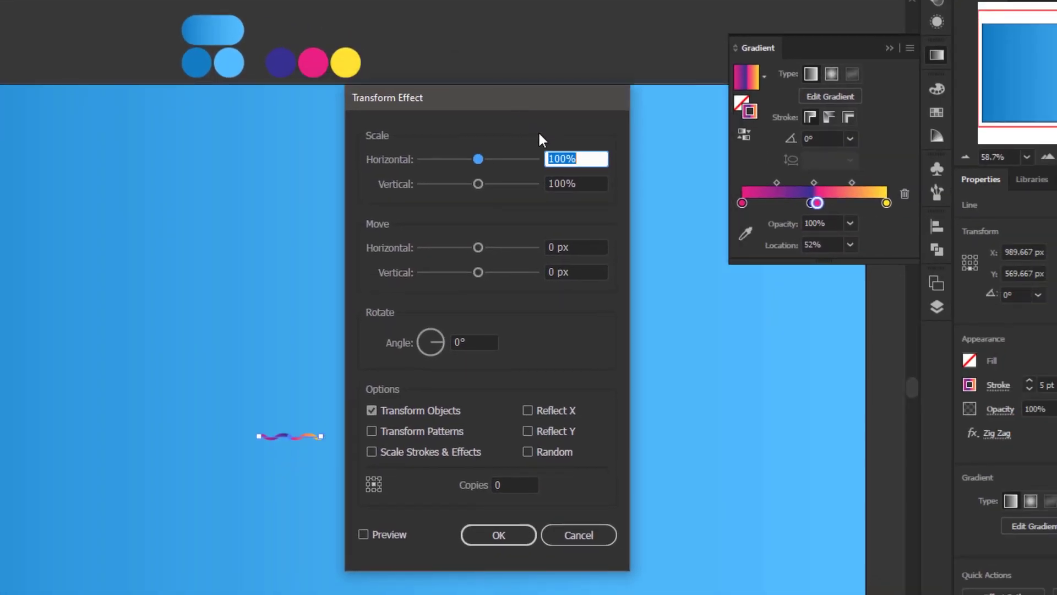
{"action": "left_click", "coordinate": [485, 343]}
{"action": "type", "text": "3"}
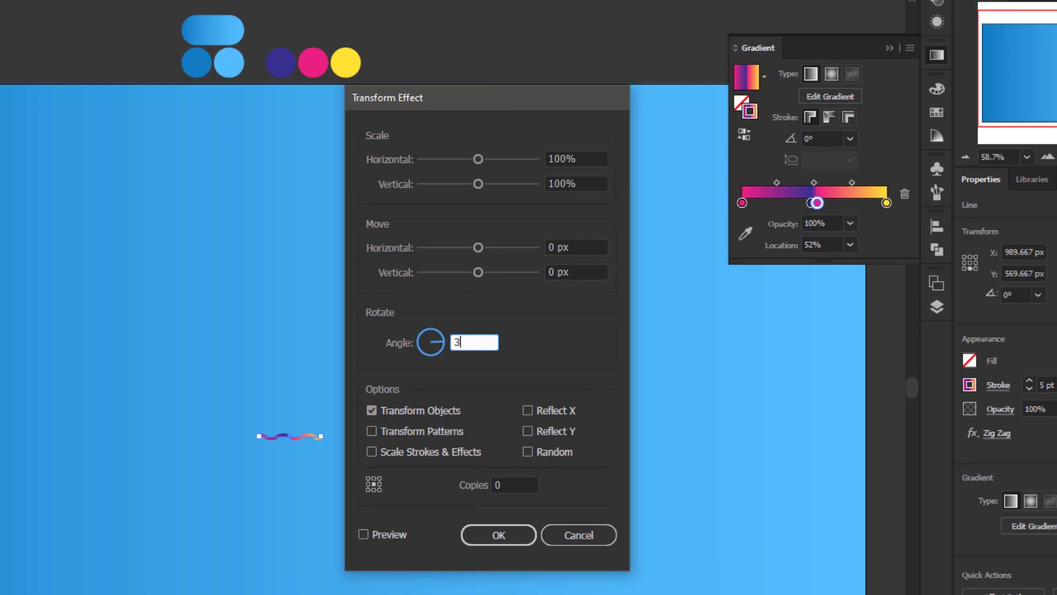
{"action": "type", "text": "0"}
{"action": "key", "text": "Tab"}
{"action": "type", "text": "5"}
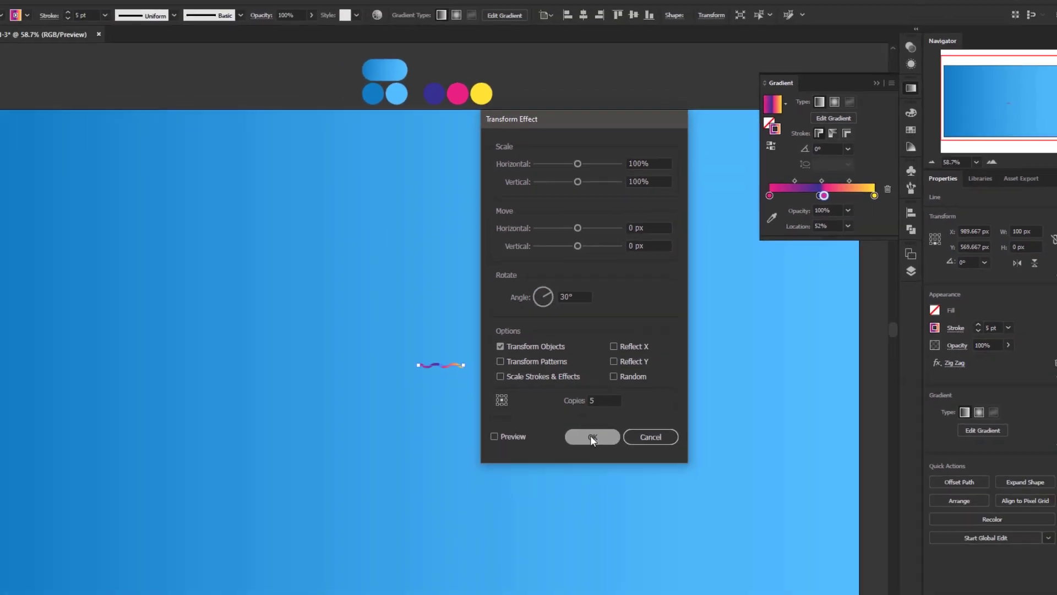
{"action": "left_click", "coordinate": [501, 533]}
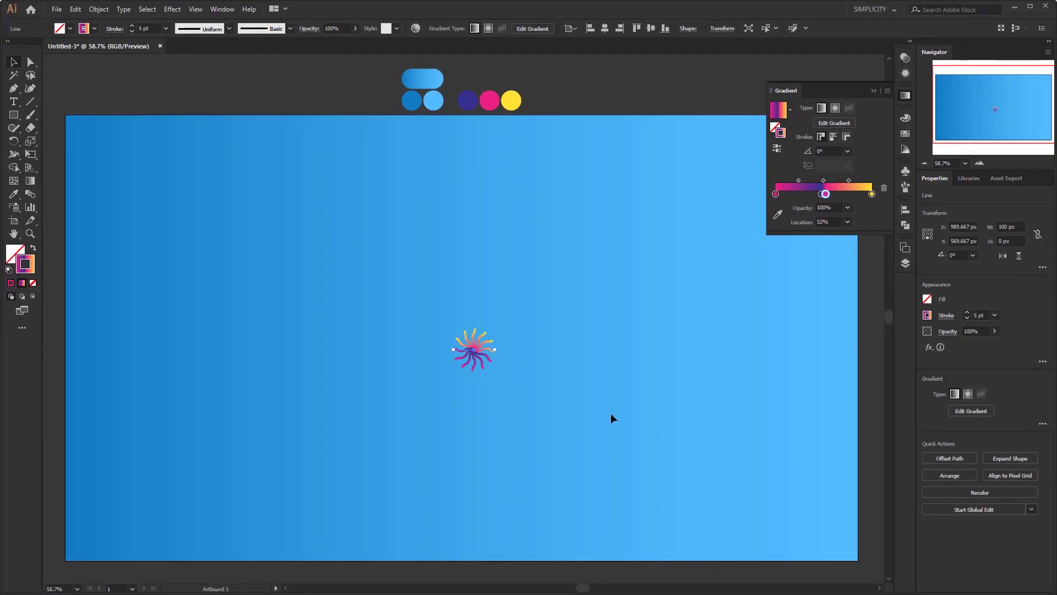
{"action": "left_click", "coordinate": [559, 359]}
Move the wavy burst just outside the artboard's left edge.
{"action": "scroll", "coordinate": [577, 351], "scroll_direction": "down", "scroll_amount": 1, "text": "alt"}
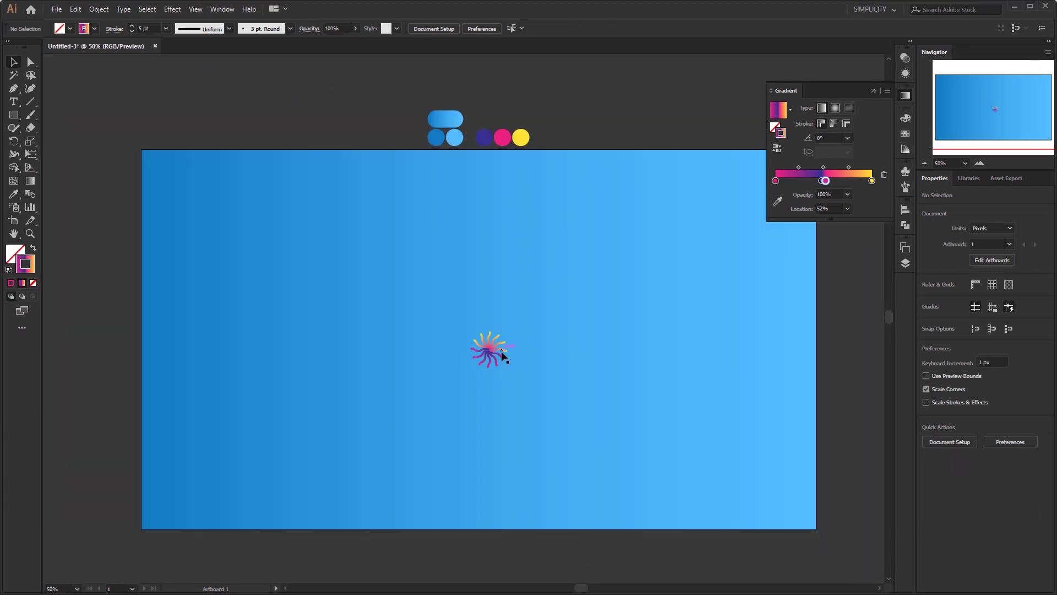
{"action": "left_click_drag", "start_coordinate": [502, 351], "coordinate": [101, 244]}
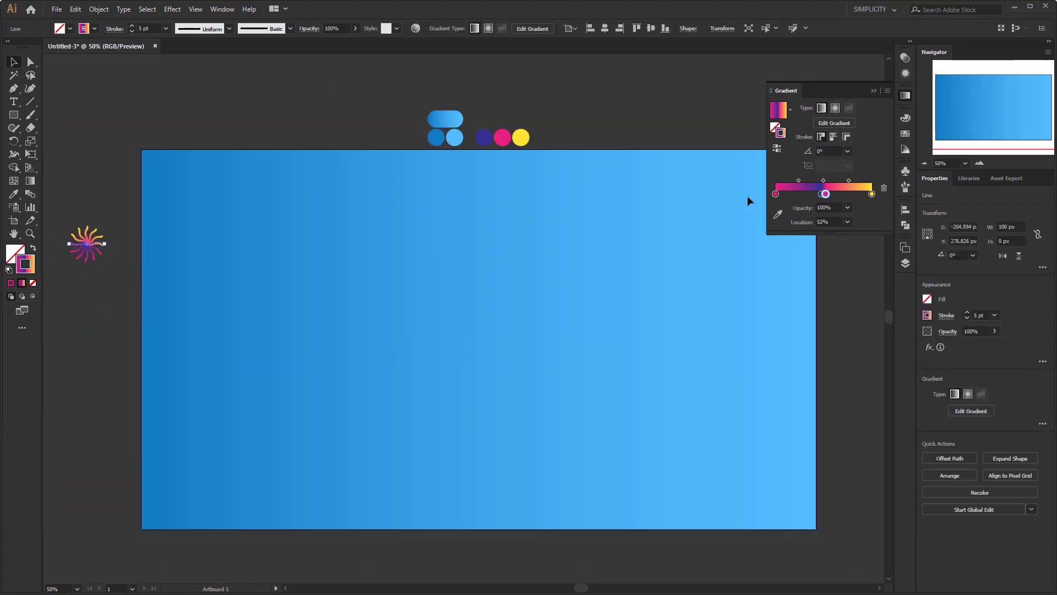
{"action": "left_click", "coordinate": [875, 88]}
{"action": "left_click", "coordinate": [790, 98]}
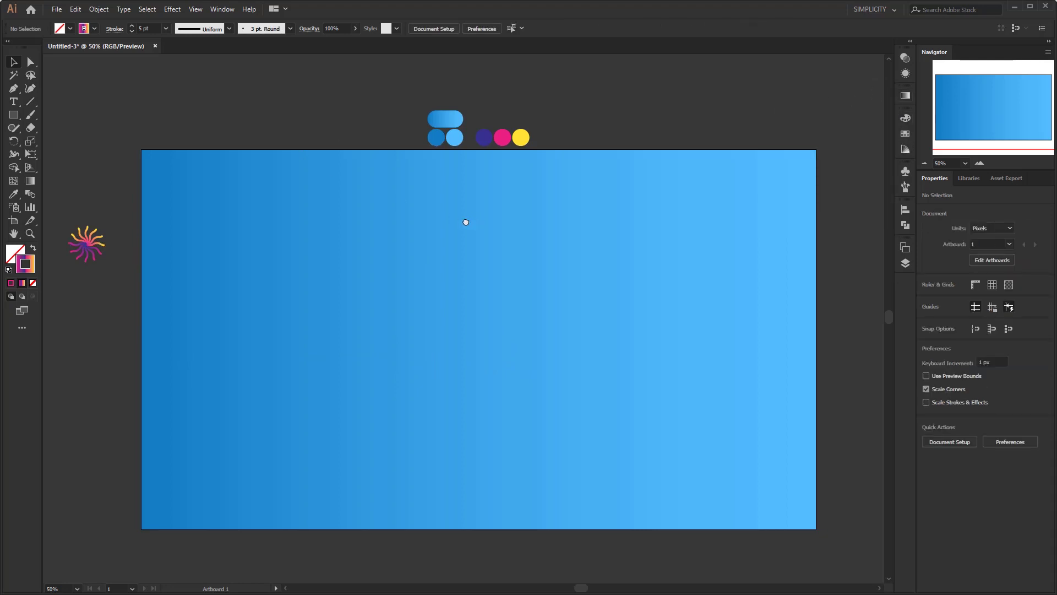
{"action": "left_click_drag", "start_coordinate": [466, 222], "coordinate": [453, 220]}
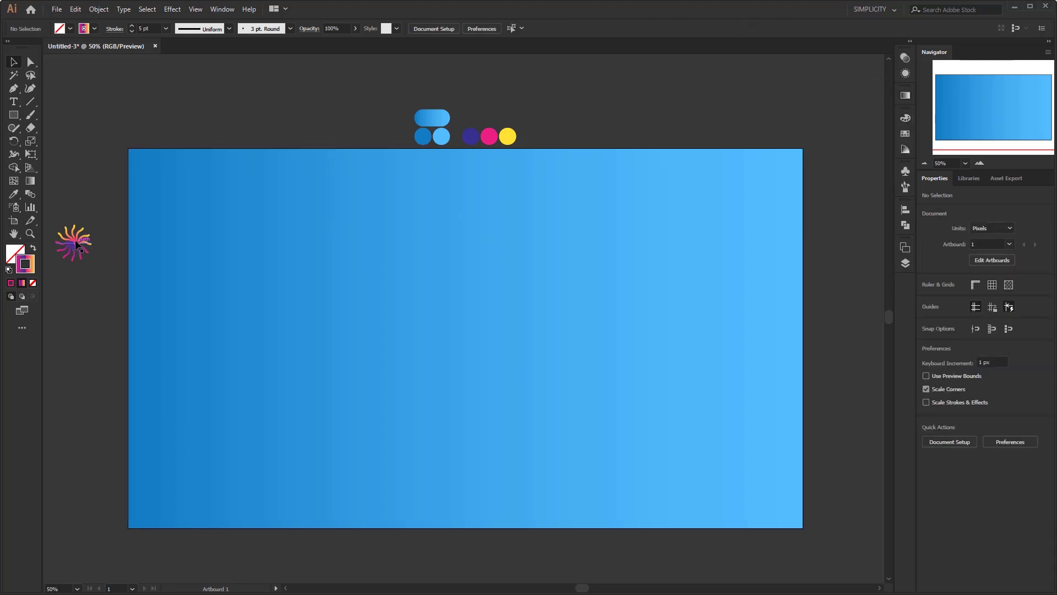
Alt-drag a copy of the burst past the artboard's right edge and zoom in on it.
{"action": "left_click_drag", "start_coordinate": [83, 244], "coordinate": [845, 264]}
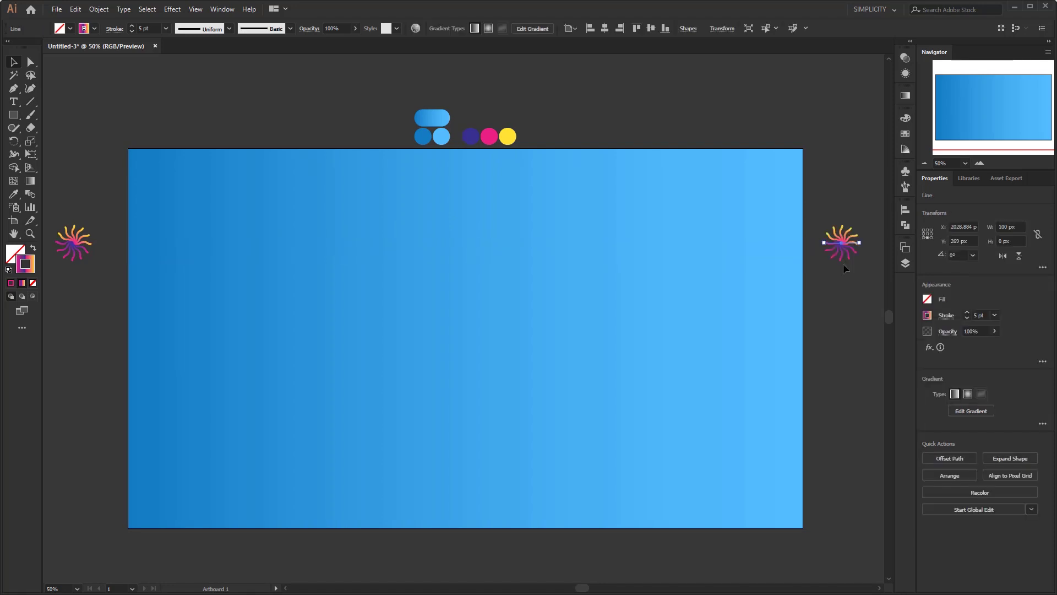
{"action": "left_click", "coordinate": [852, 321]}
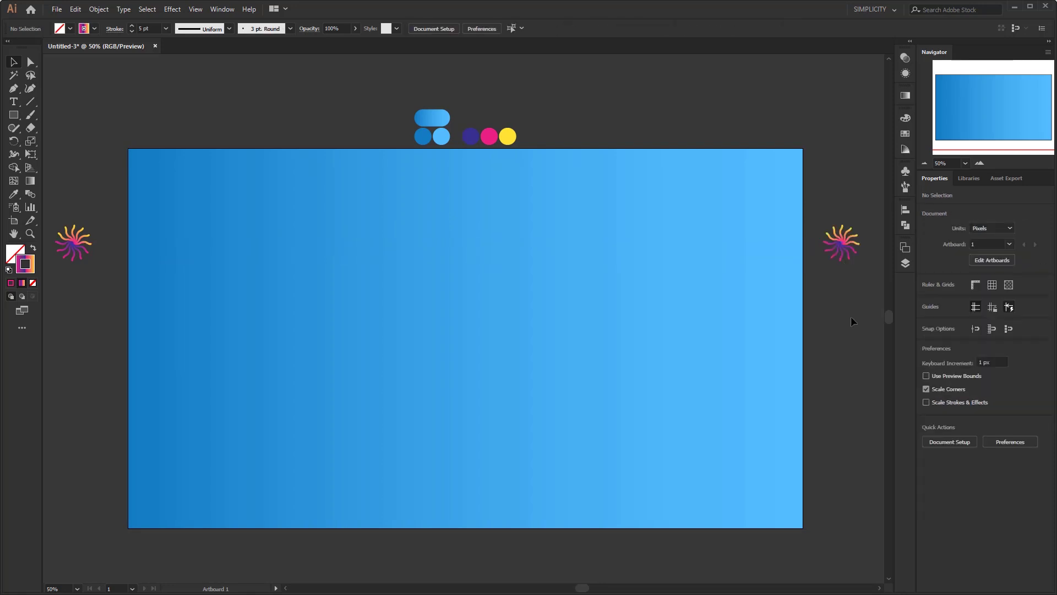
{"action": "left_click", "coordinate": [852, 251]}
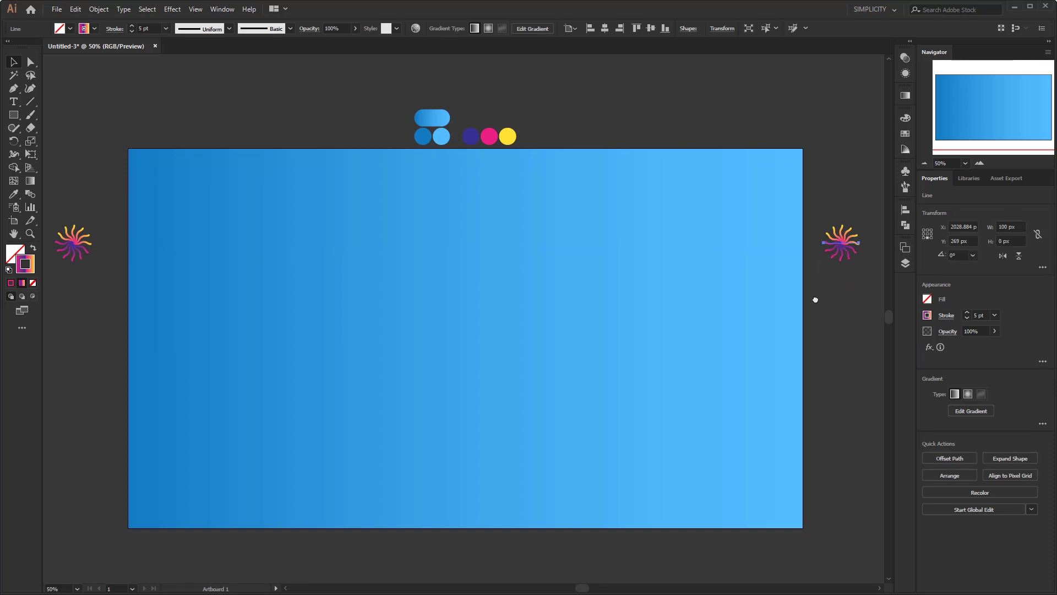
{"action": "key", "text": "ctrl+plus"}
{"action": "key", "text": "ctrl+plus"}
{"action": "key", "text": "ctrl+plus"}
{"action": "key", "text": "ctrl+plus"}
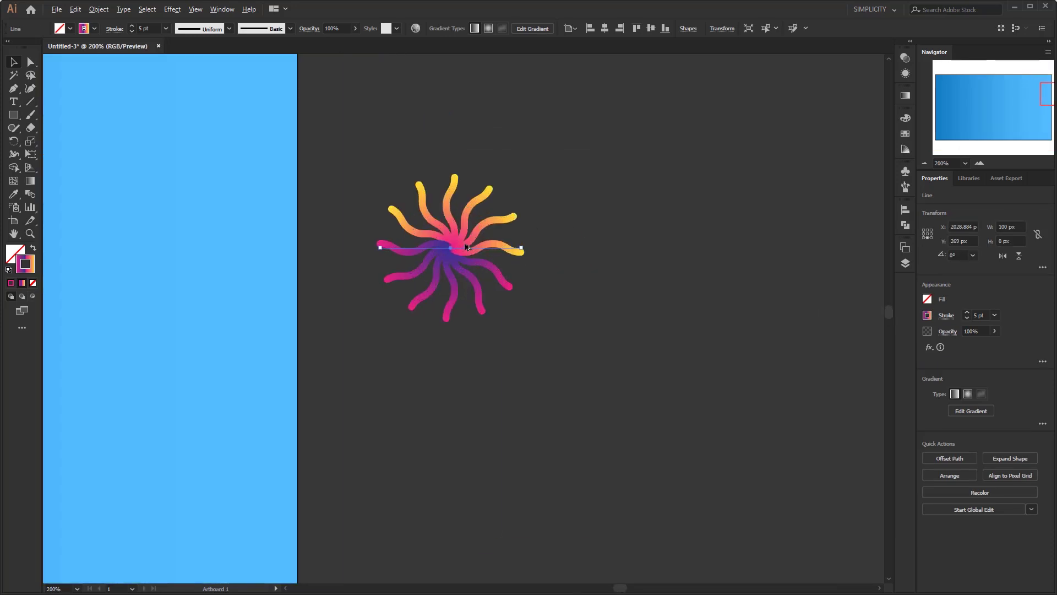
Nudge the burst lower, duplicate it to the right, and expand its appearance.
{"action": "left_click_drag", "start_coordinate": [464, 243], "coordinate": [467, 259]}
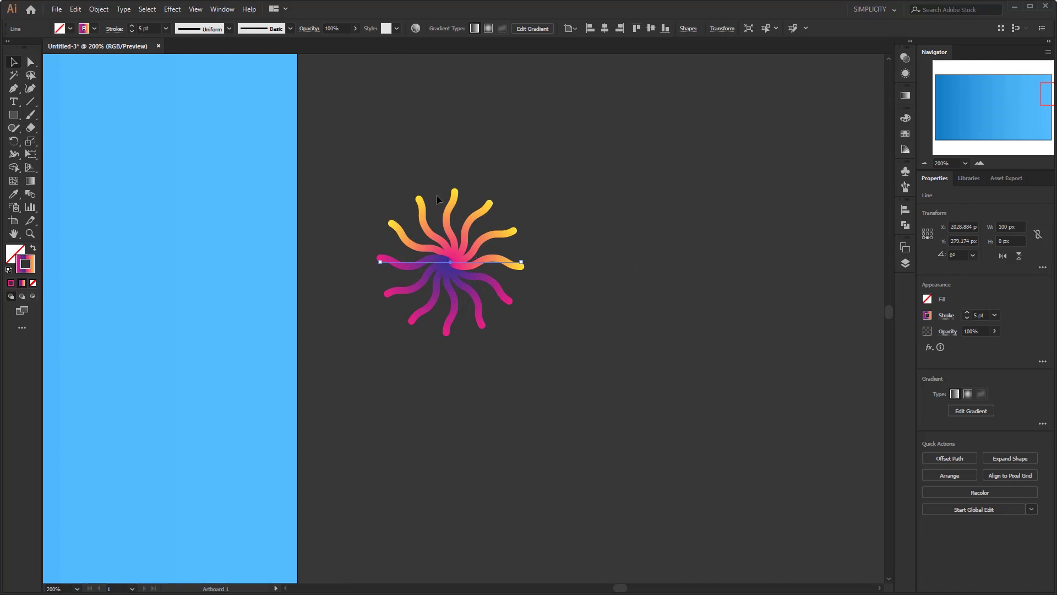
{"action": "scroll", "coordinate": [341, 285], "scroll_direction": "down", "scroll_amount": 1}
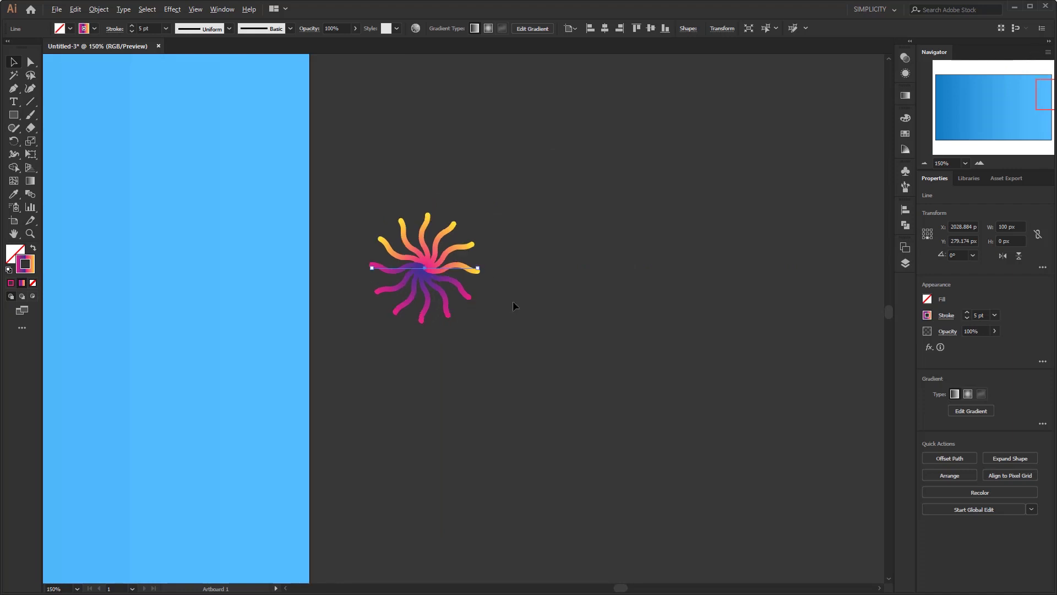
{"action": "scroll", "coordinate": [513, 300], "scroll_direction": "down", "scroll_amount": 1}
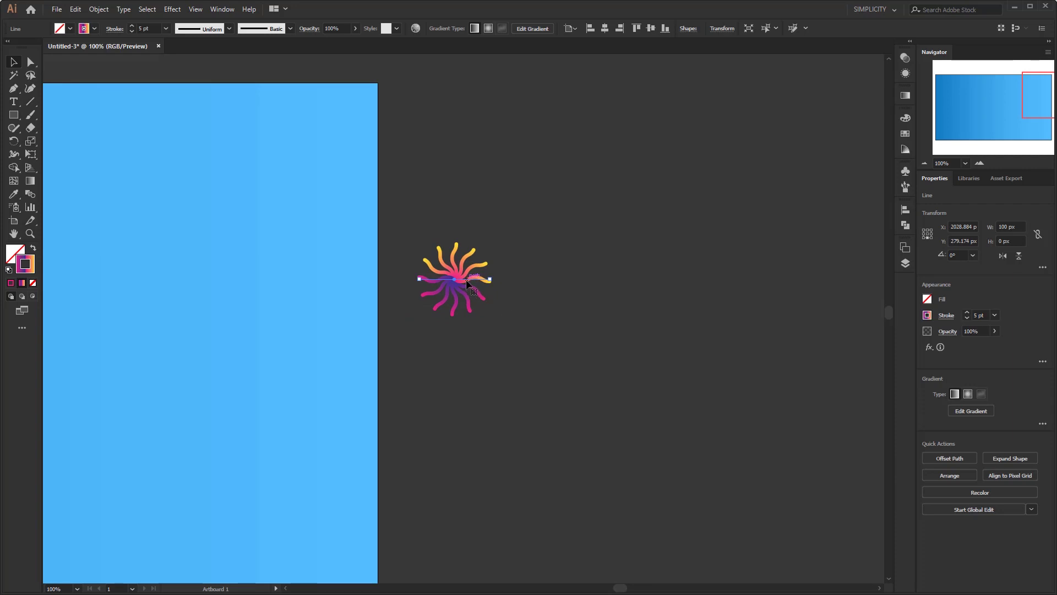
{"action": "left_click", "coordinate": [612, 275]}
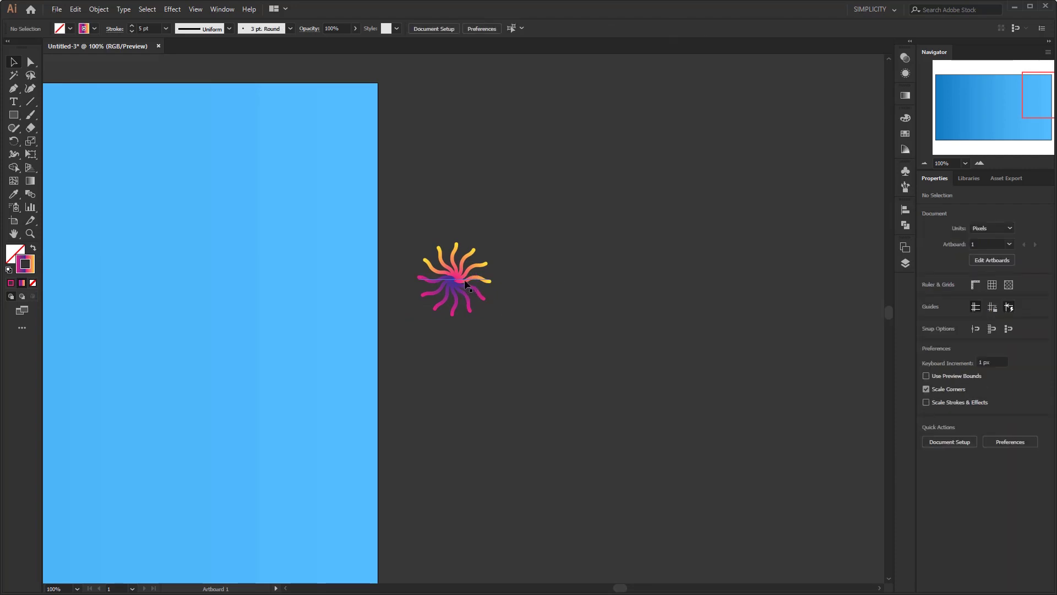
{"action": "left_click_drag", "start_coordinate": [465, 283], "coordinate": [598, 283]}
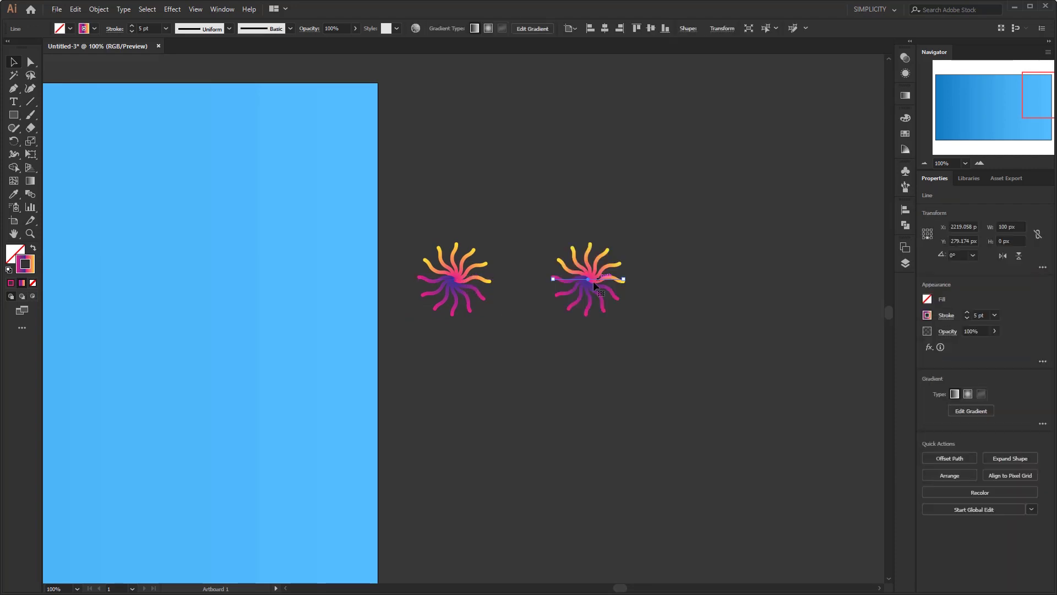
{"action": "left_click", "coordinate": [99, 10]}
{"action": "left_click", "coordinate": [136, 138]}
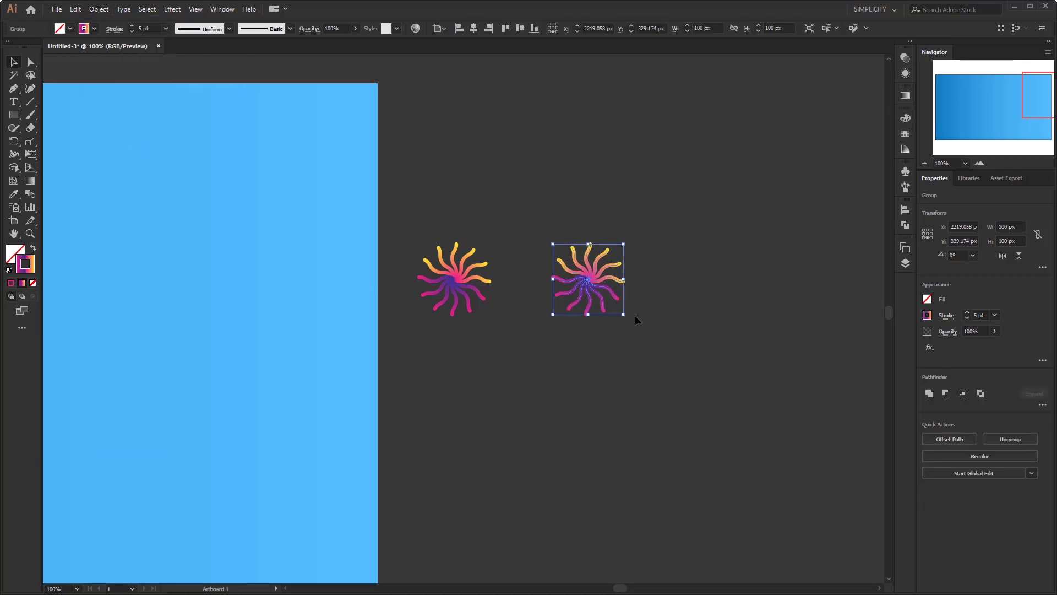
Enlarge the duplicate burst to about 391 px, then delete it and select the original line.
{"action": "left_click", "coordinate": [665, 323]}
{"action": "left_click_drag", "start_coordinate": [654, 326], "coordinate": [546, 242]}
{"action": "mouse_move", "coordinate": [624, 246]}
{"action": "left_mouse_down"}
{"action": "mouse_move", "coordinate": [726, 142]}
{"action": "mouse_move", "coordinate": [679, 215]}
{"action": "mouse_move", "coordinate": [657, 219]}
{"action": "mouse_move", "coordinate": [669, 253]}
{"action": "mouse_move", "coordinate": [622, 248]}
{"action": "left_mouse_up"}
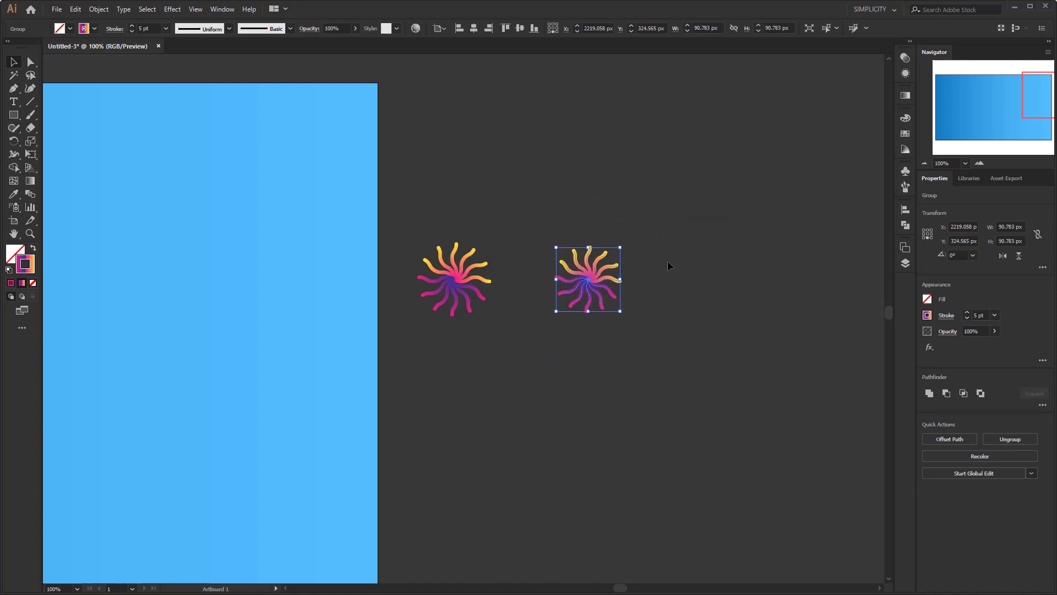
{"action": "key", "text": "Delete"}
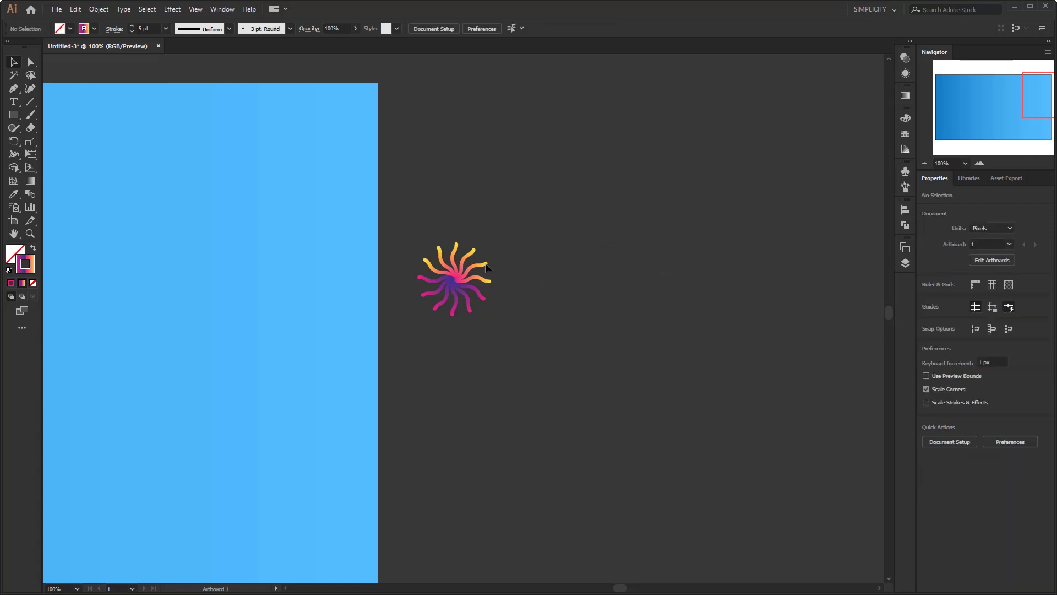
{"action": "left_click", "coordinate": [458, 278]}
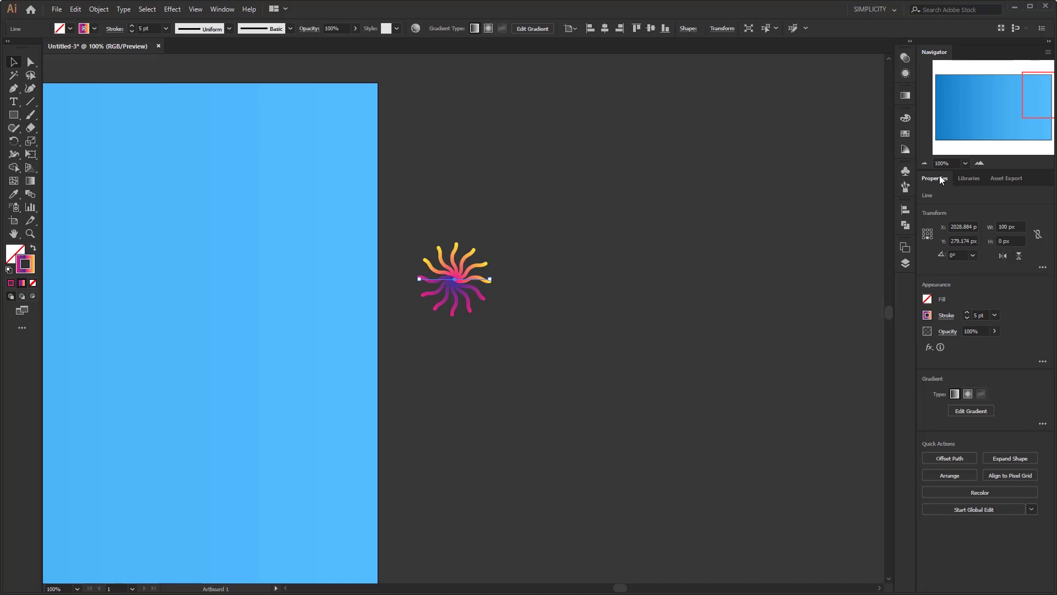
Check the base line's 100 px width and 0 px height, then select the width field.
{"action": "left_click", "coordinate": [221, 10]}
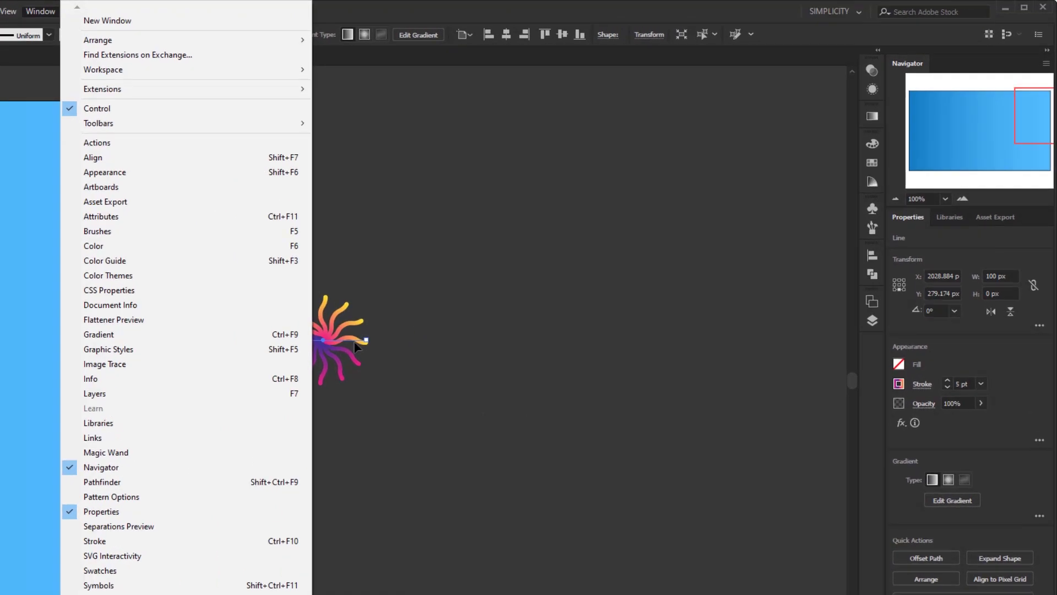
{"action": "left_click", "coordinate": [996, 259]}
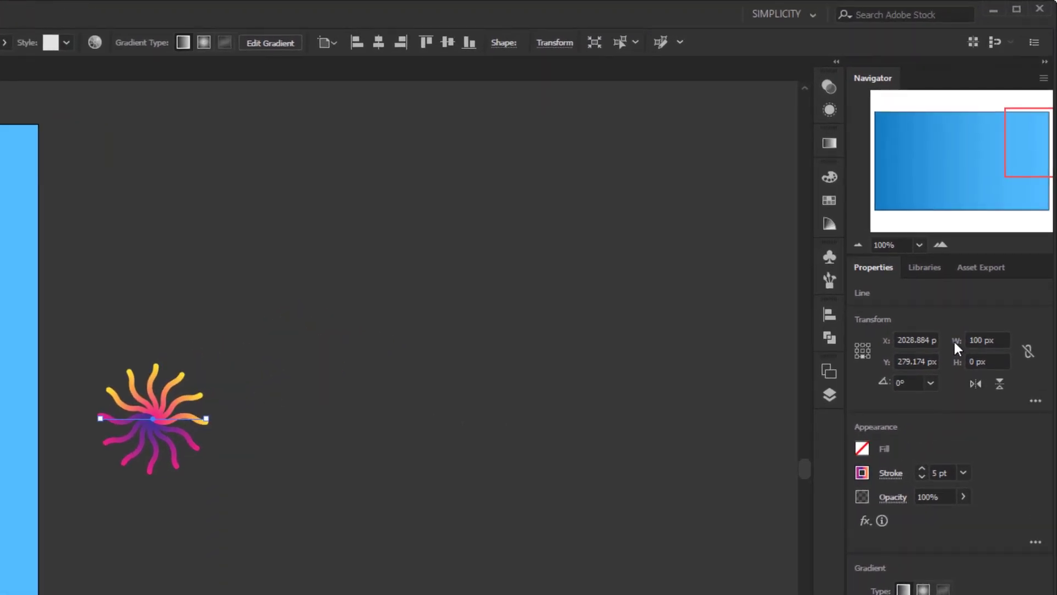
{"action": "left_click", "coordinate": [1005, 361]}
{"action": "left_click", "coordinate": [954, 373]}
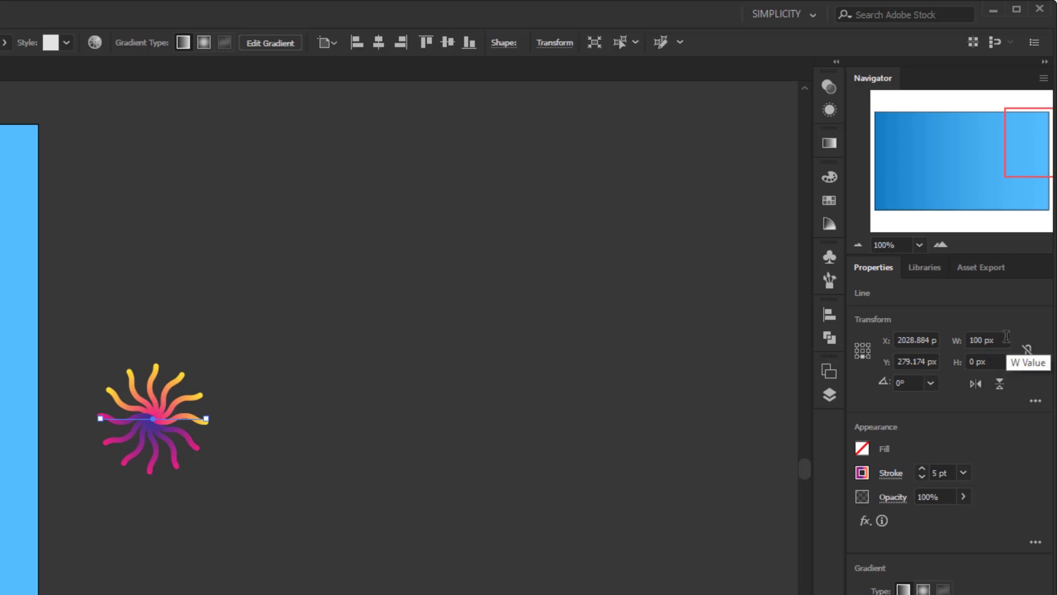
{"action": "left_click_drag", "start_coordinate": [1007, 337], "coordinate": [954, 338]}
Set the burst's base line width to 1000 px.
{"action": "type", "text": "1000"}
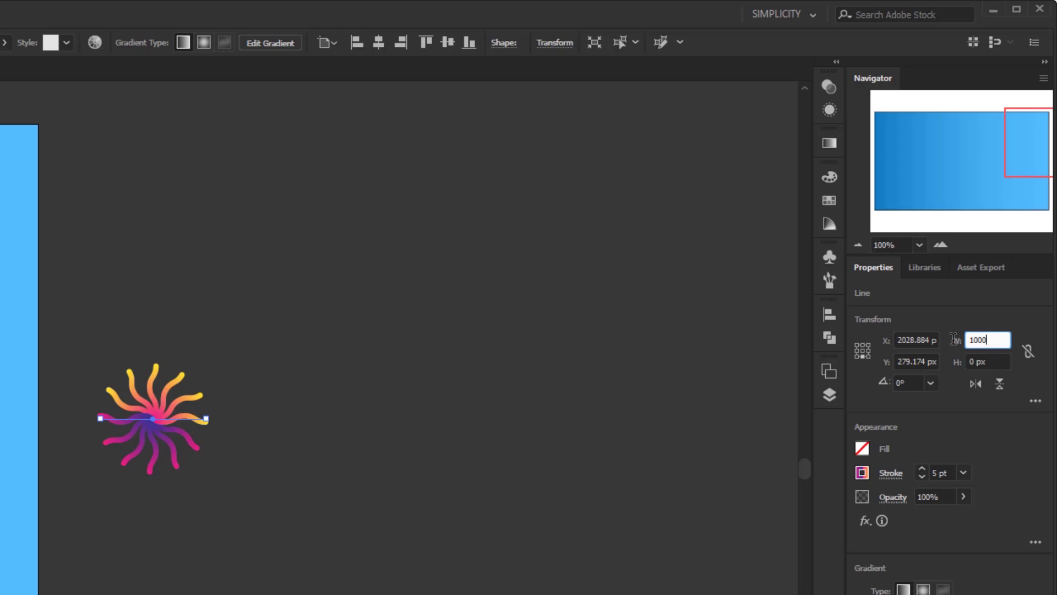
{"action": "key", "text": "Return"}
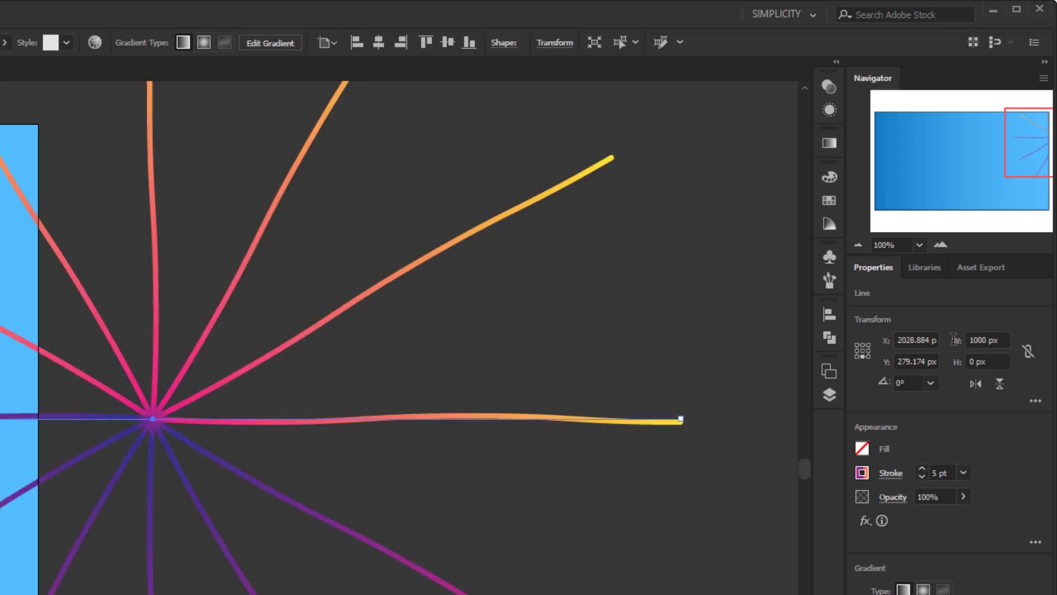
{"action": "left_click", "coordinate": [552, 44]}
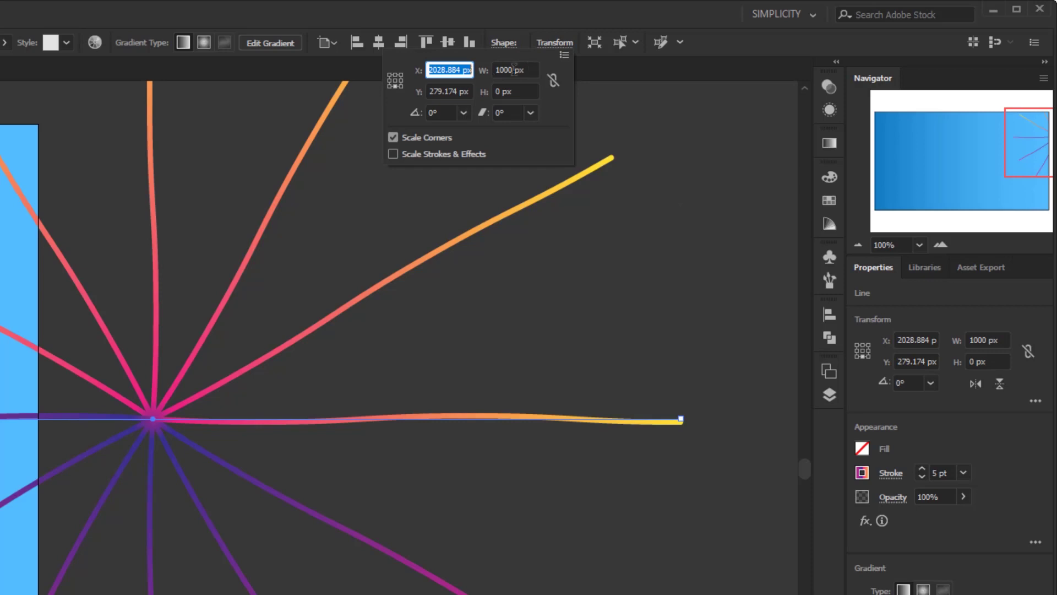
{"action": "left_click", "coordinate": [588, 372]}
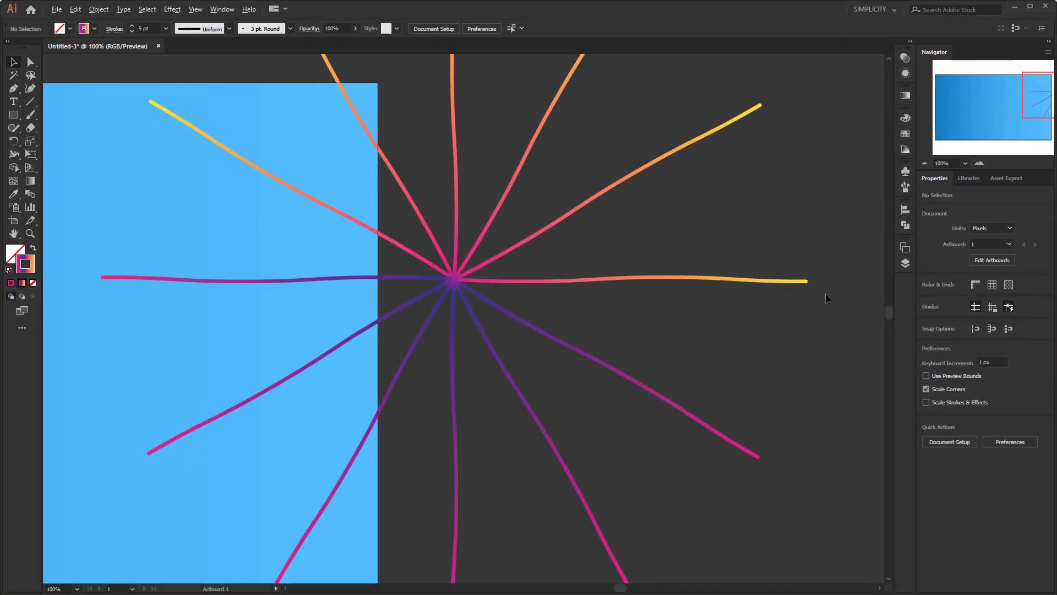
Zoom out to the whole artboard and move the enlarged starburst to its right.
{"action": "scroll", "coordinate": [824, 293], "scroll_direction": "down", "scroll_amount": 1}
{"action": "left_click_drag", "start_coordinate": [813, 295], "coordinate": [766, 324]}
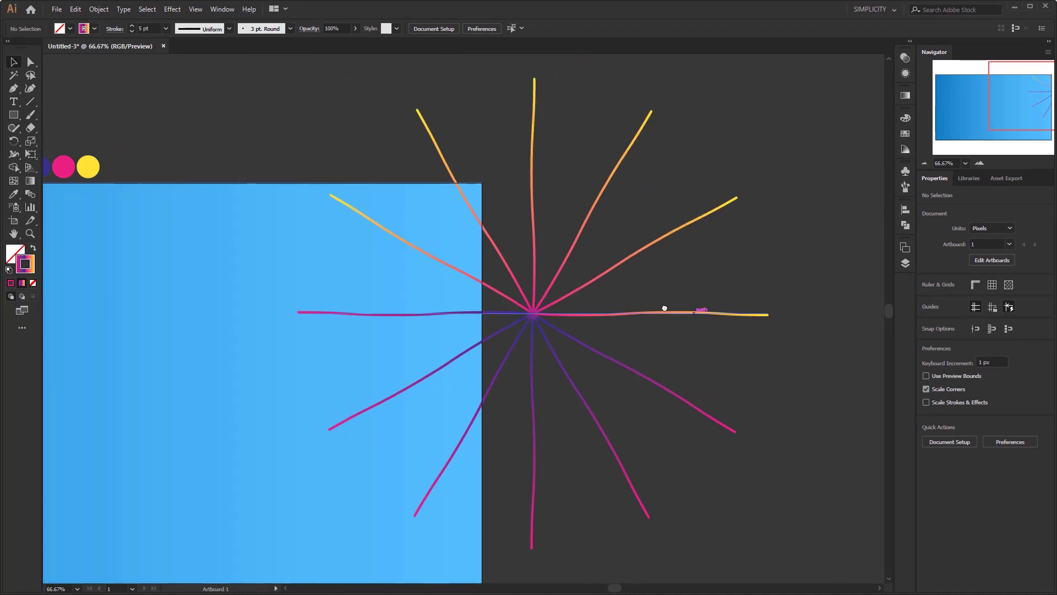
{"action": "scroll", "coordinate": [821, 329], "scroll_direction": "down", "scroll_amount": 2}
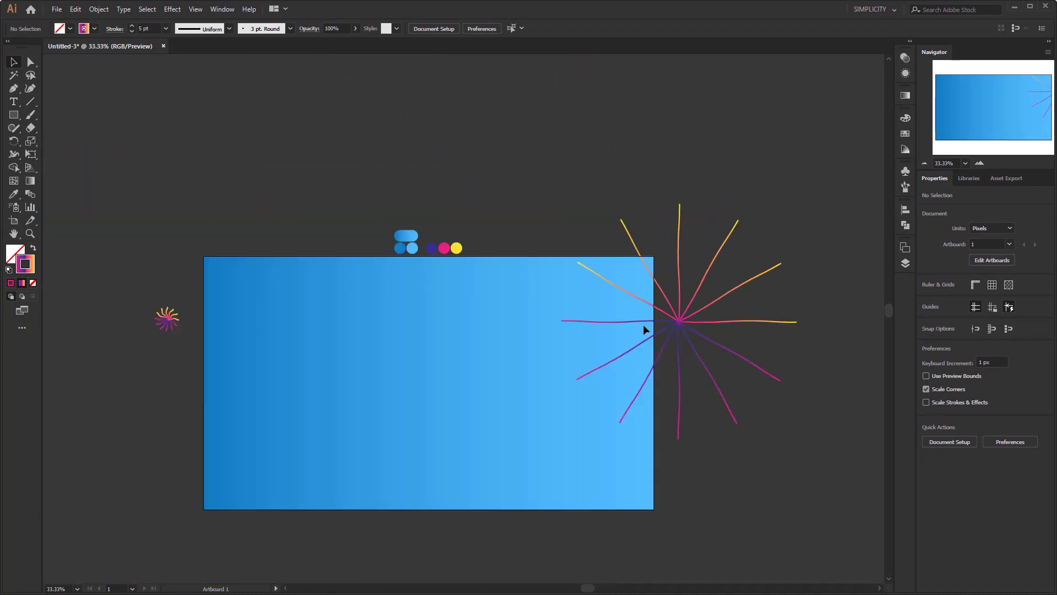
{"action": "scroll", "coordinate": [140, 324], "scroll_direction": "up", "scroll_amount": 5}
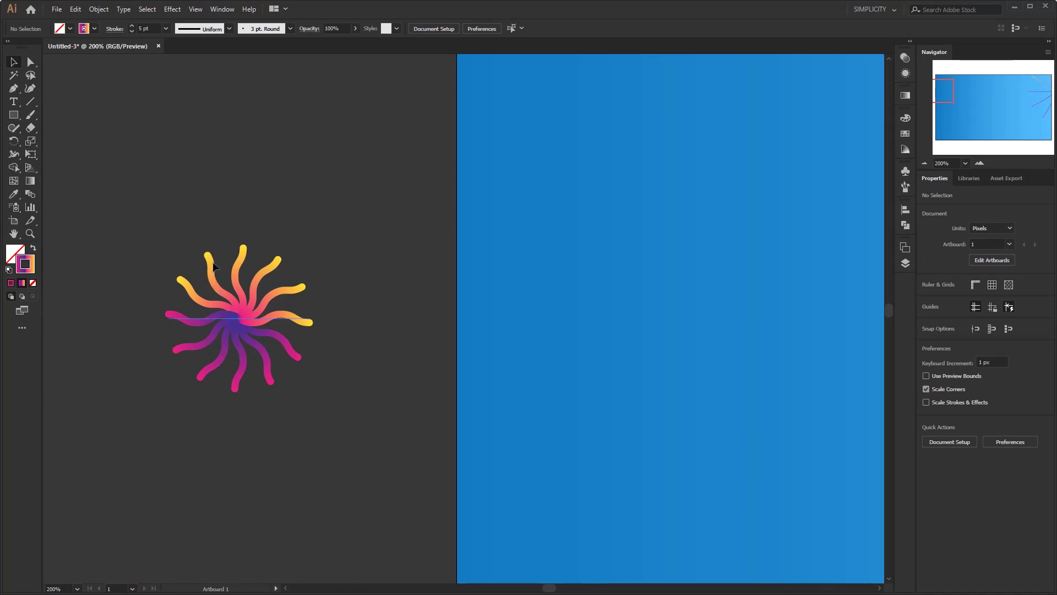
{"action": "scroll", "coordinate": [195, 292], "scroll_direction": "down", "scroll_amount": 4}
{"action": "left_click_drag", "start_coordinate": [465, 299], "coordinate": [142, 290]}
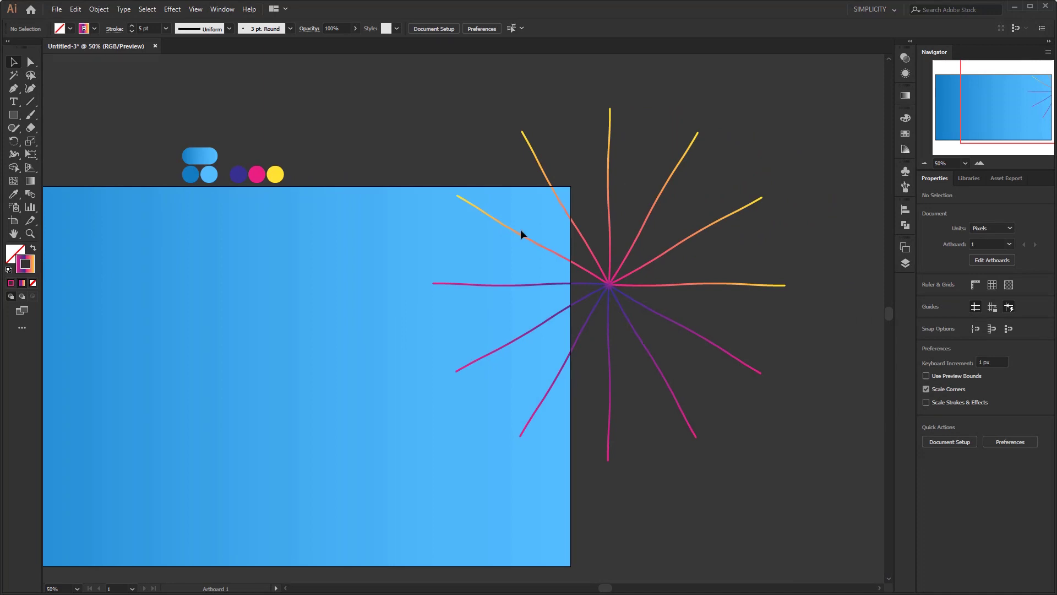
{"action": "left_click_drag", "start_coordinate": [609, 194], "coordinate": [545, 196]}
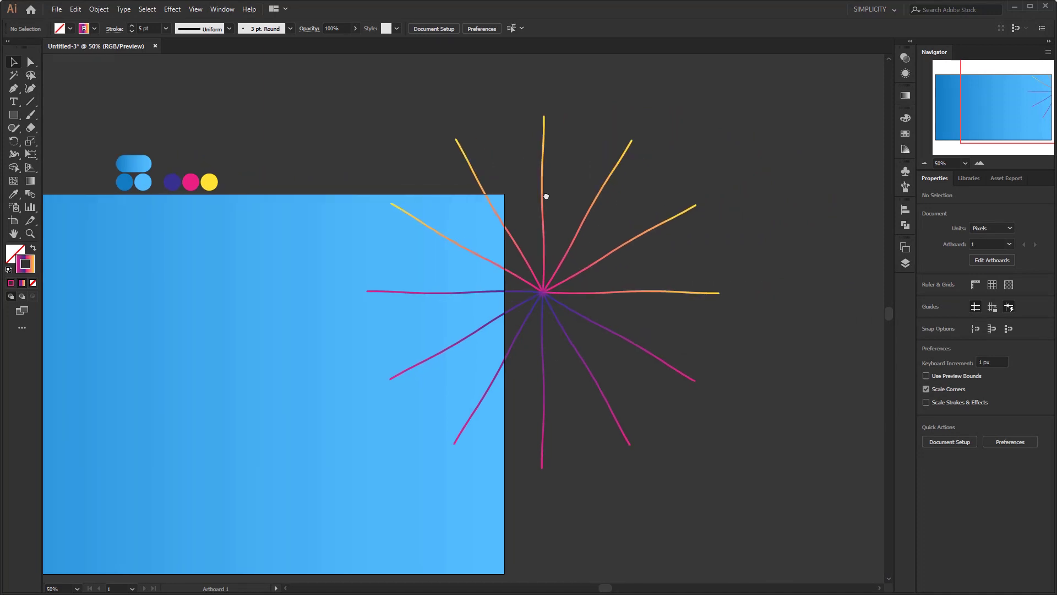
{"action": "scroll", "coordinate": [519, 222], "scroll_direction": "down", "scroll_amount": 1}
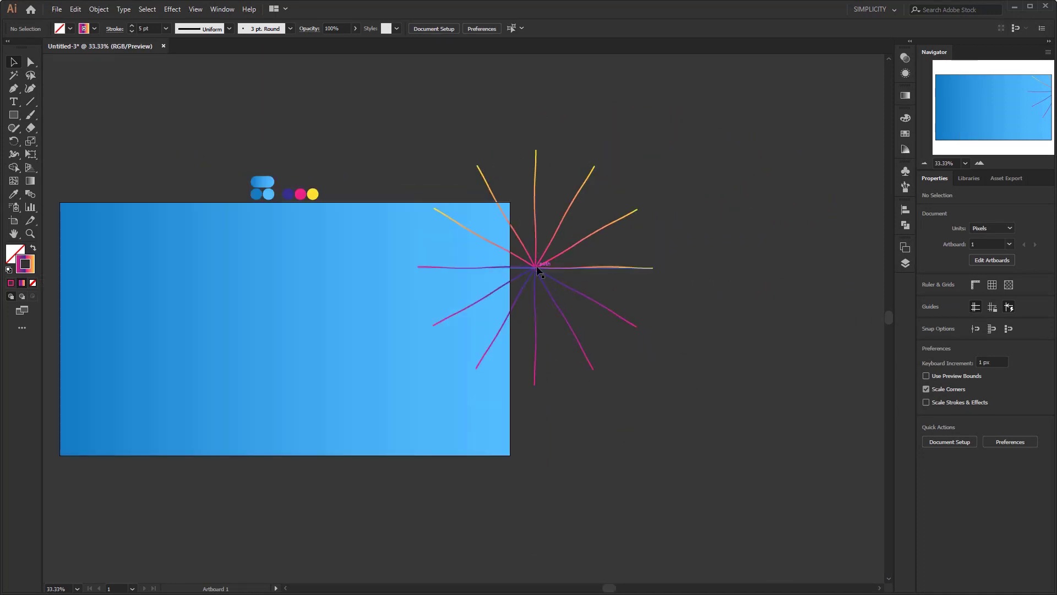
{"action": "left_click_drag", "start_coordinate": [535, 269], "coordinate": [647, 217]}
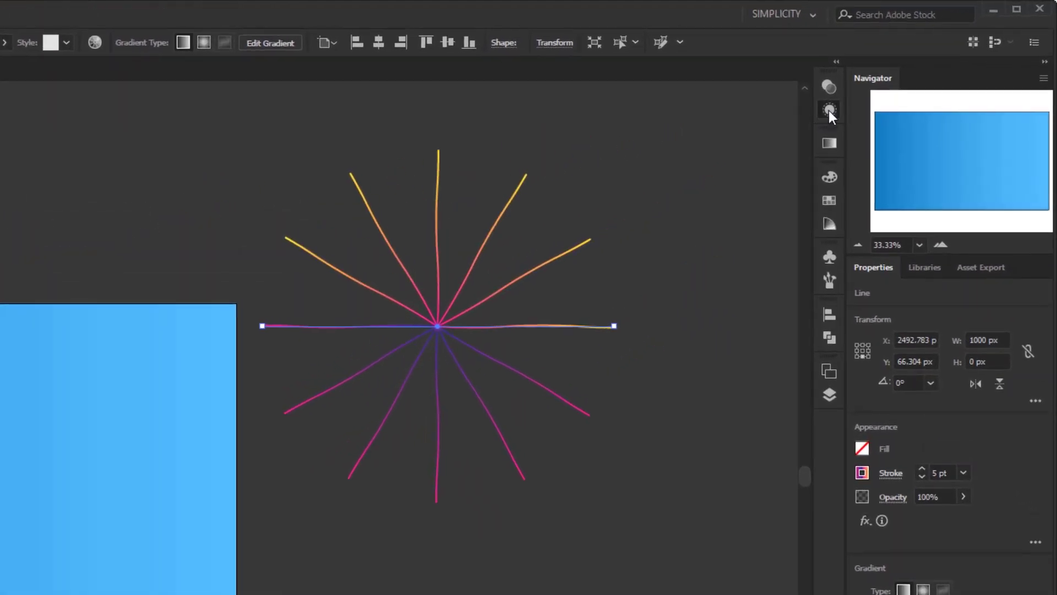
Bring up the Appearance panel for the starburst line.
{"action": "left_click", "coordinate": [828, 110]}
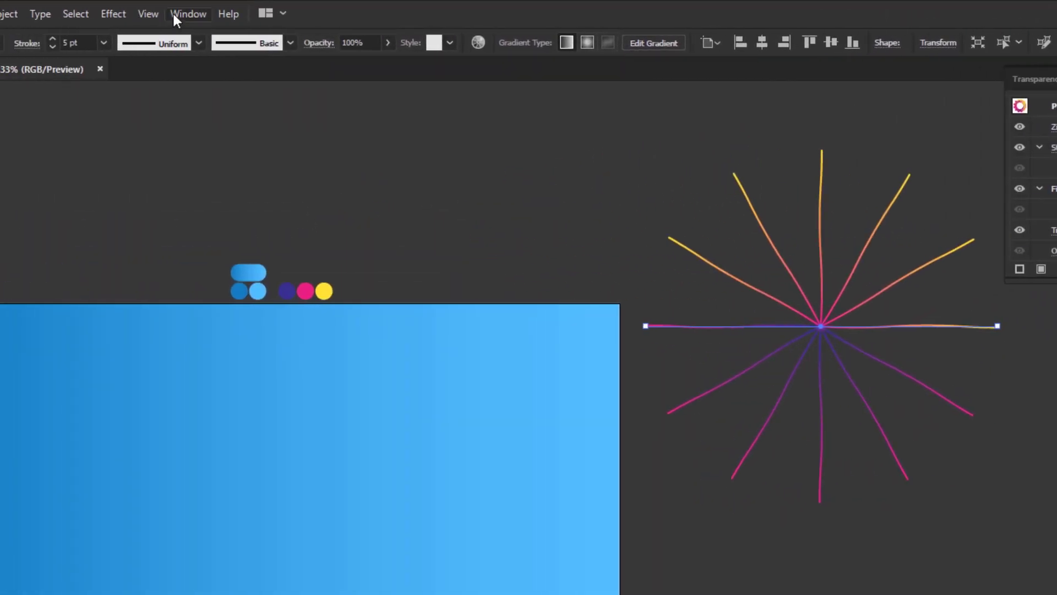
{"action": "left_click", "coordinate": [175, 15]}
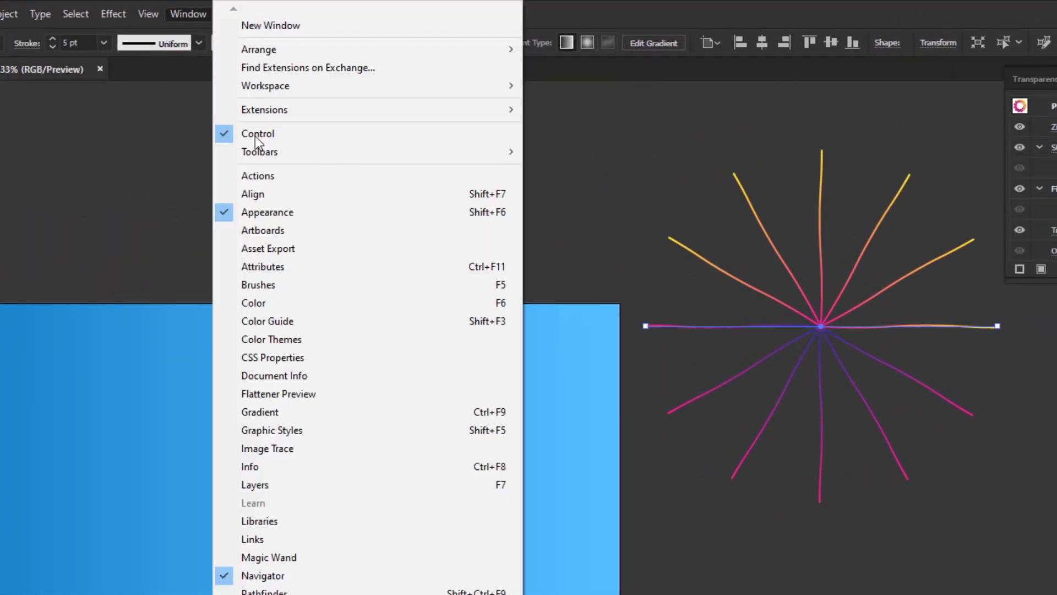
{"action": "left_click", "coordinate": [275, 215]}
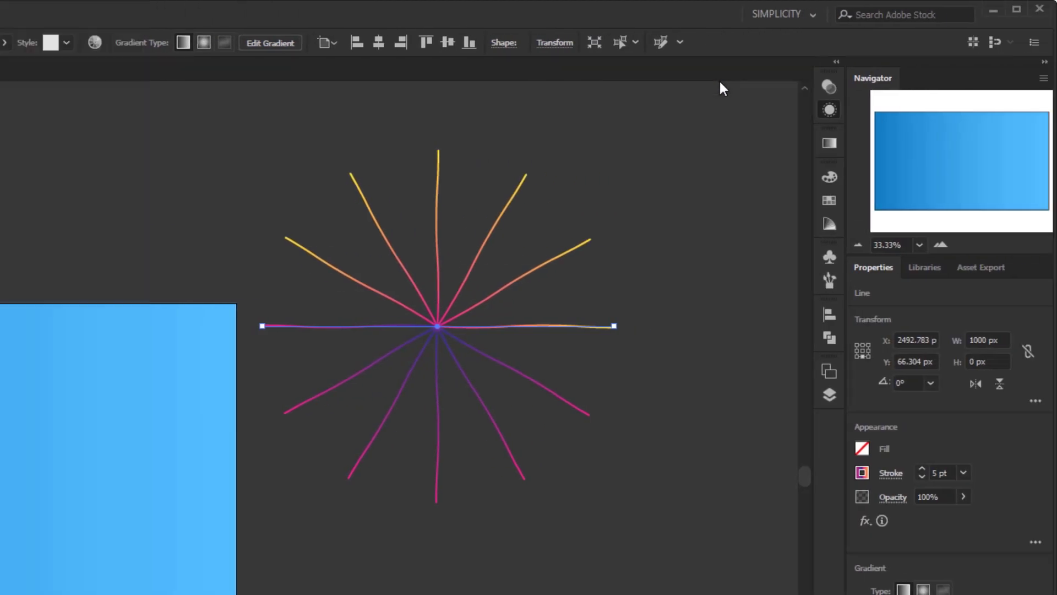
{"action": "left_click", "coordinate": [829, 113]}
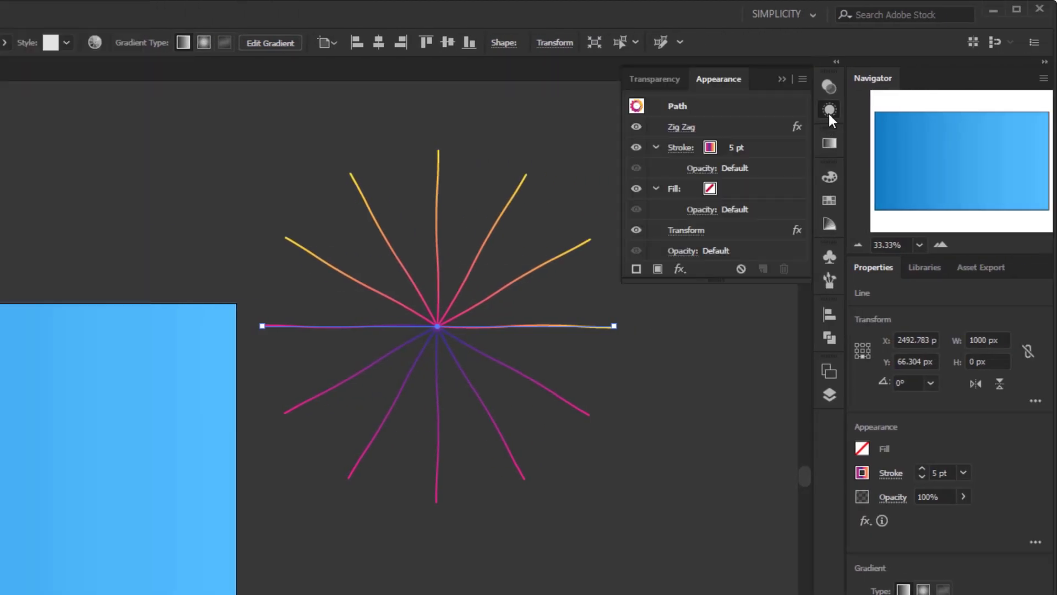
Check the line's appearance entries, then reopen the Zig Zag settings (3 px, 4 ridges, smooth).
{"action": "left_click", "coordinate": [744, 129]}
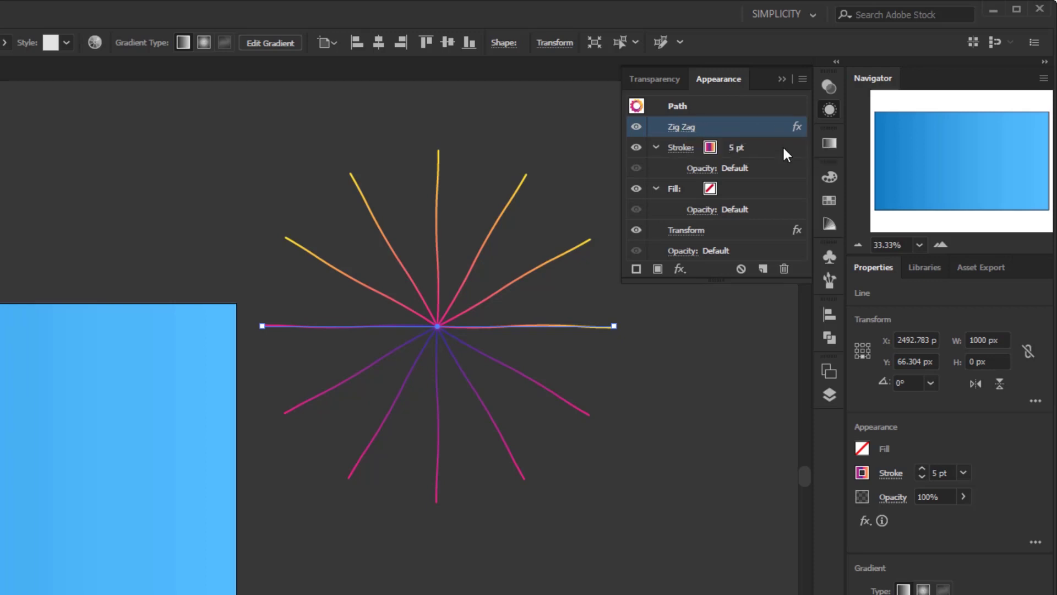
{"action": "left_click", "coordinate": [783, 150]}
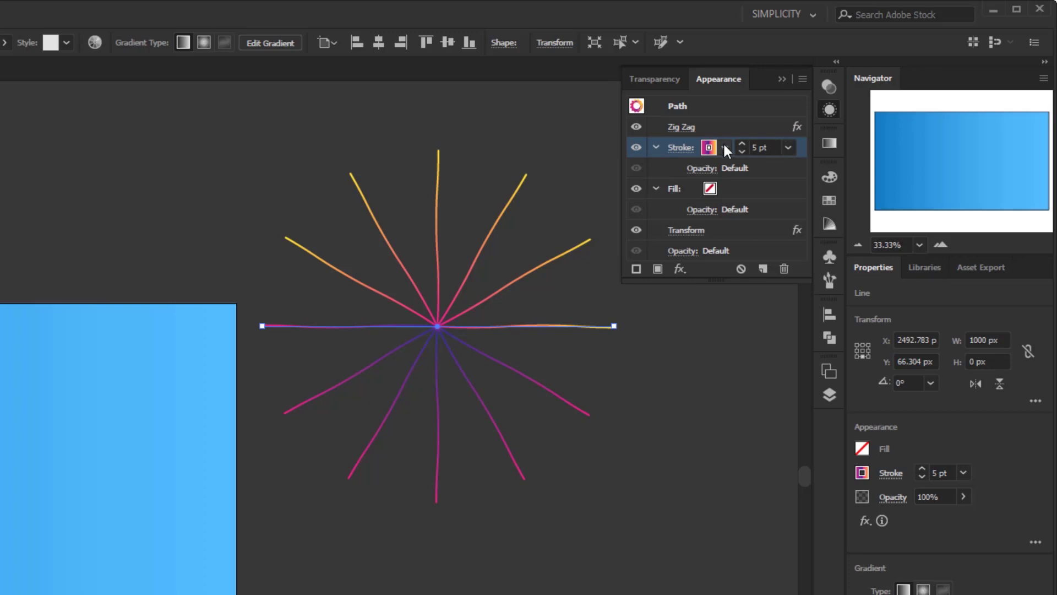
{"action": "left_click", "coordinate": [755, 187]}
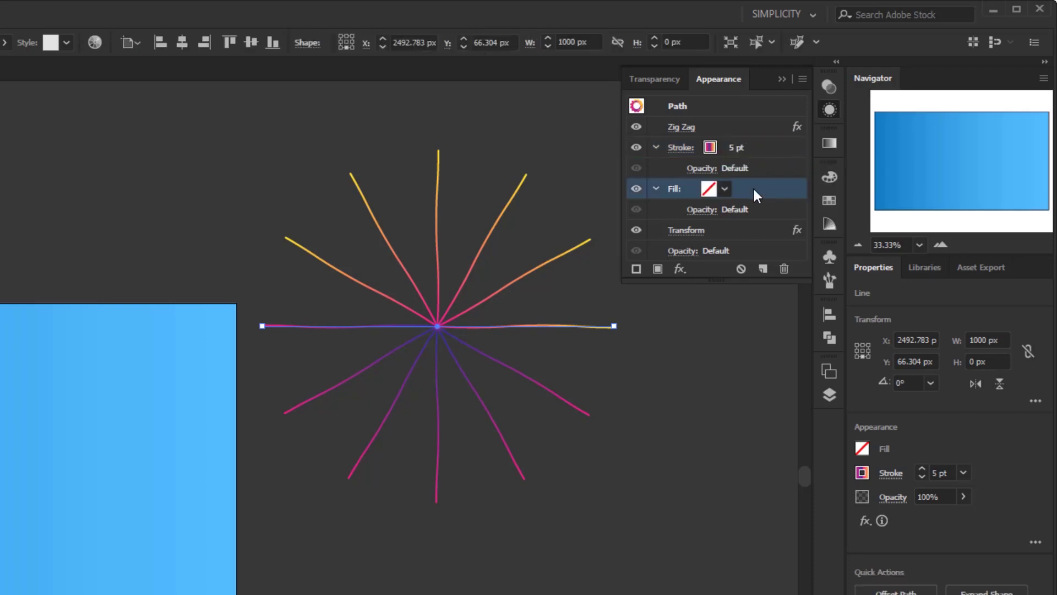
{"action": "left_click", "coordinate": [773, 229]}
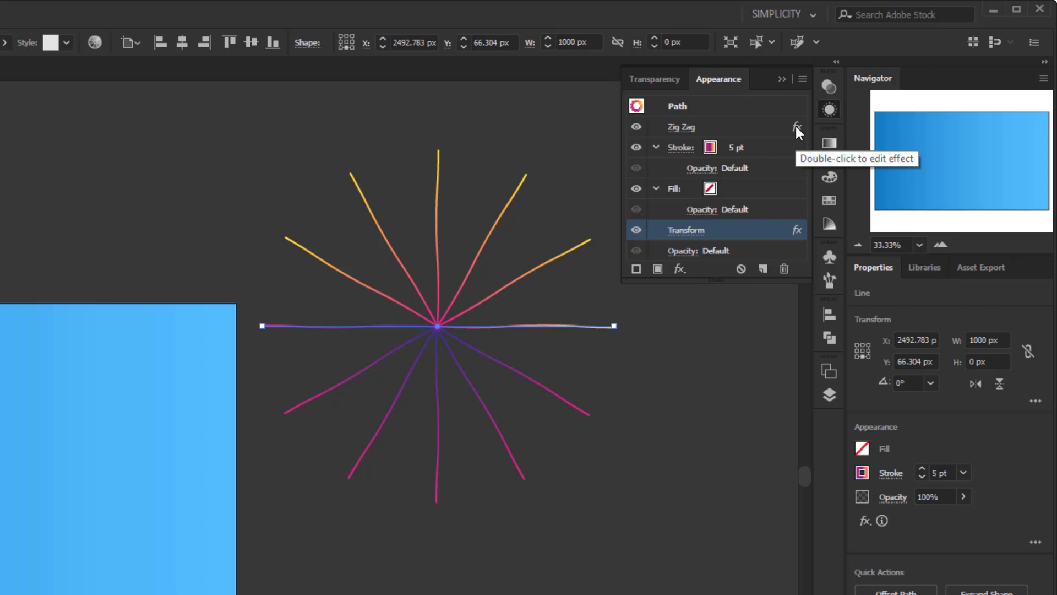
{"action": "left_click", "coordinate": [683, 128]}
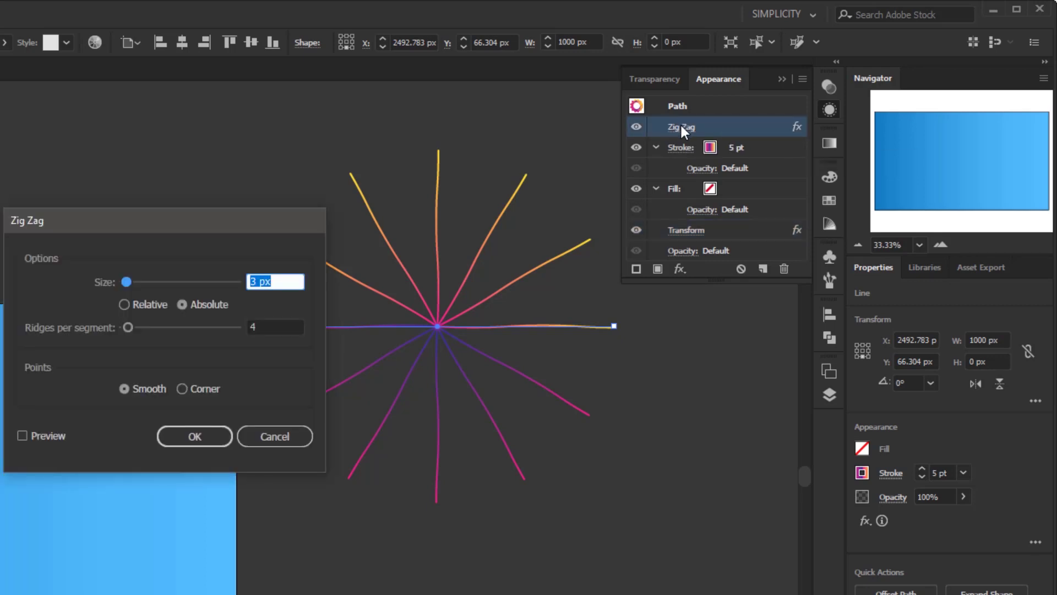
Change the Zig Zag size to 50 with smooth points and apply it.
{"action": "left_click_drag", "start_coordinate": [236, 224], "coordinate": [161, 229]}
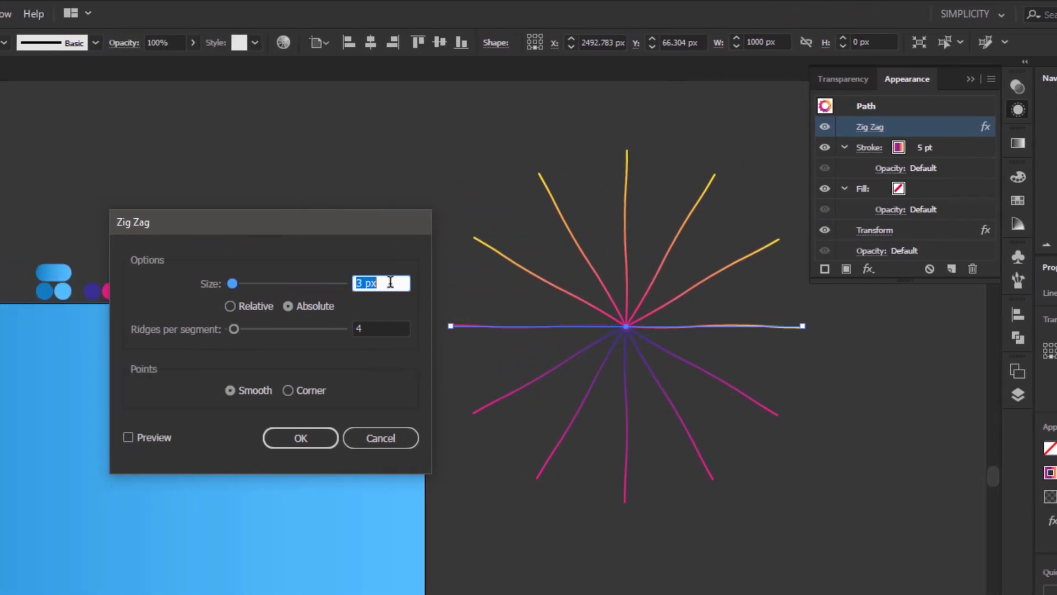
{"action": "left_click", "coordinate": [390, 282]}
{"action": "left_click", "coordinate": [395, 328]}
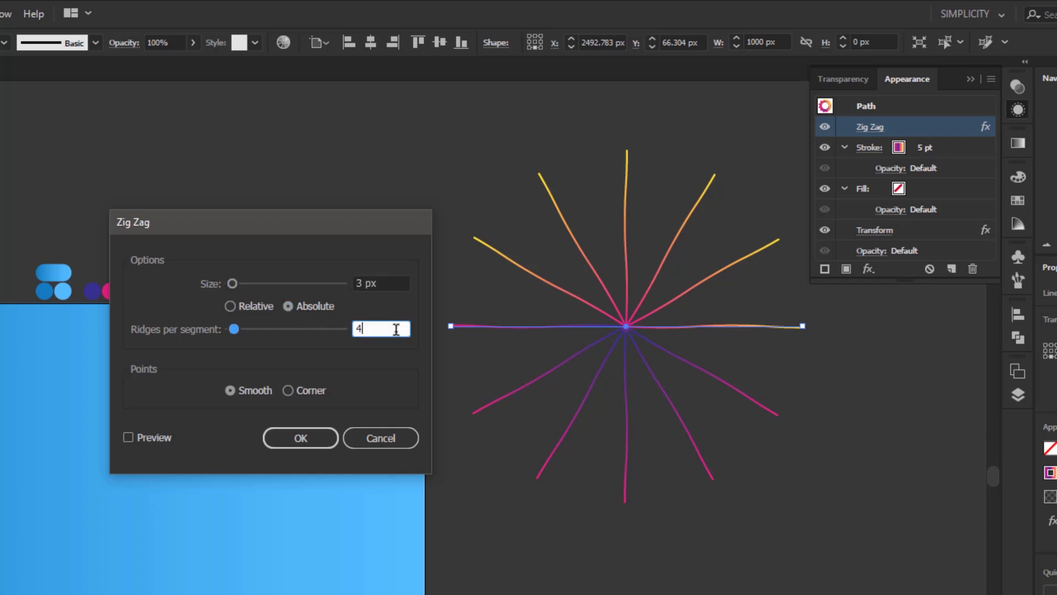
{"action": "left_click", "coordinate": [263, 390]}
{"action": "left_click_drag", "start_coordinate": [392, 283], "coordinate": [344, 283]}
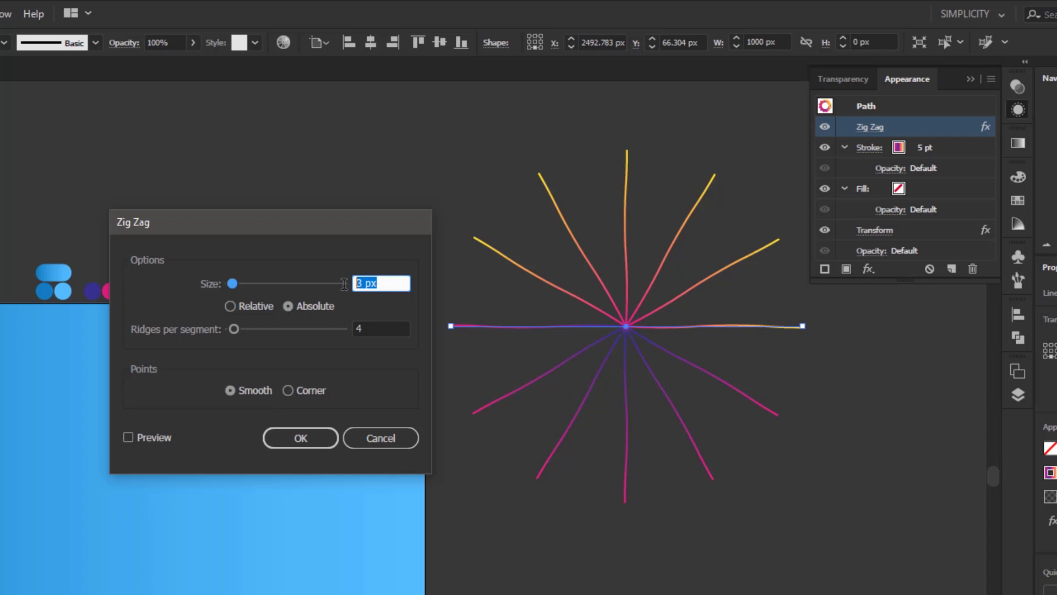
{"action": "type", "text": "50"}
{"action": "left_click", "coordinate": [320, 434]}
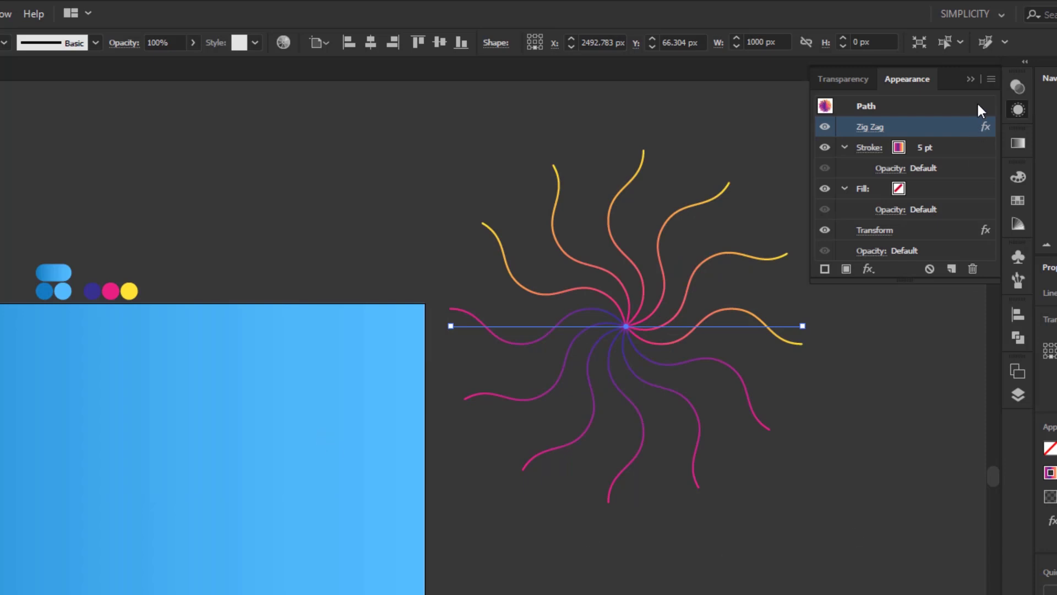
Set the wavy line's stroke weight to 10 pt and deselect it.
{"action": "left_click", "coordinate": [931, 147]}
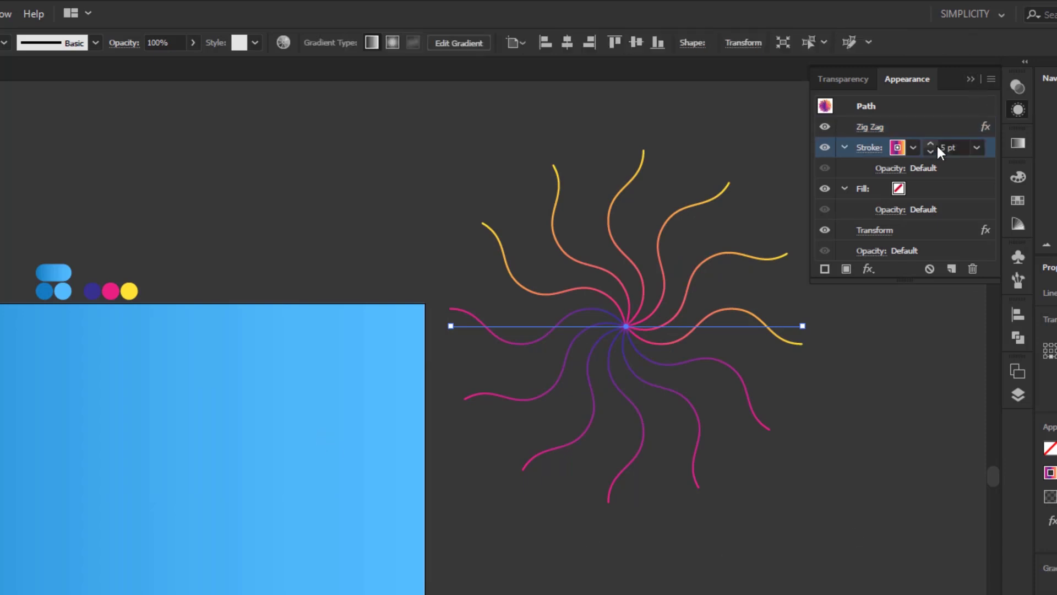
{"action": "left_click", "coordinate": [972, 148]}
{"action": "left_click", "coordinate": [1003, 379]}
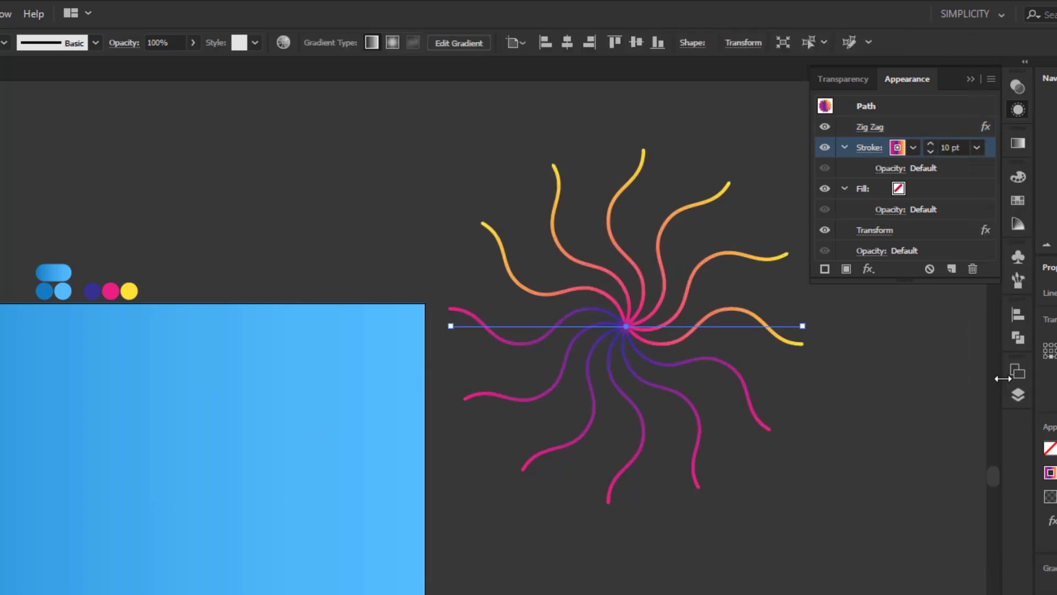
{"action": "left_click", "coordinate": [1018, 109]}
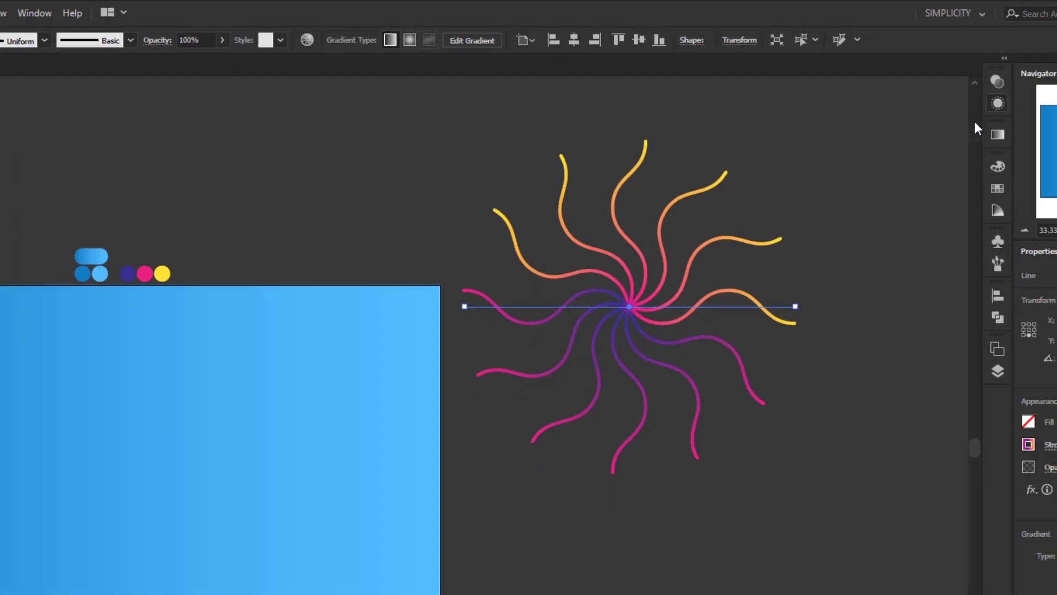
Select the large sunburst and nudge it down slightly.
{"action": "left_click", "coordinate": [914, 168]}
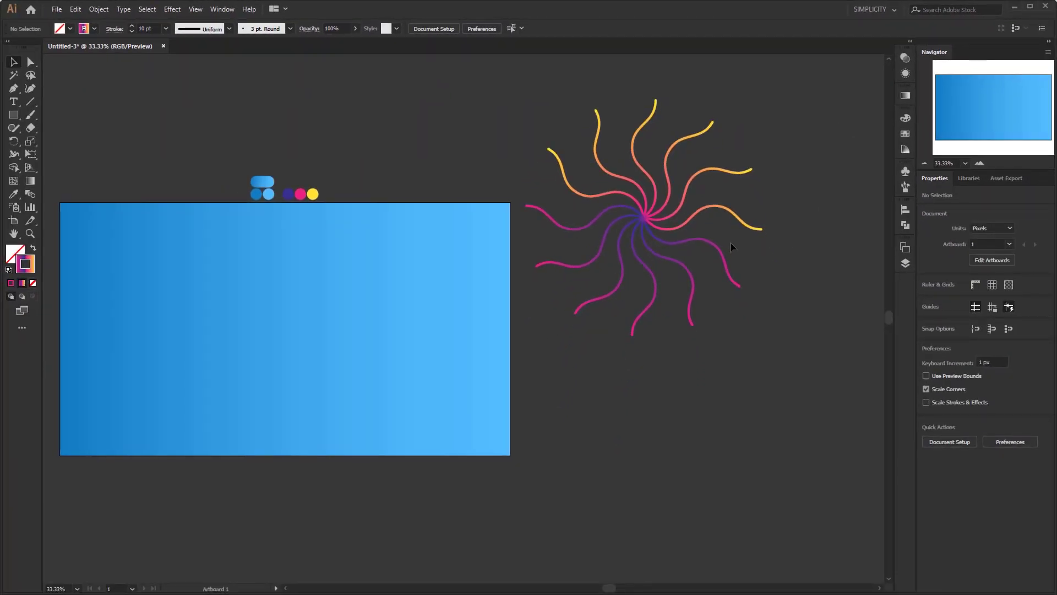
{"action": "scroll", "coordinate": [730, 242], "scroll_direction": "down", "scroll_amount": 1}
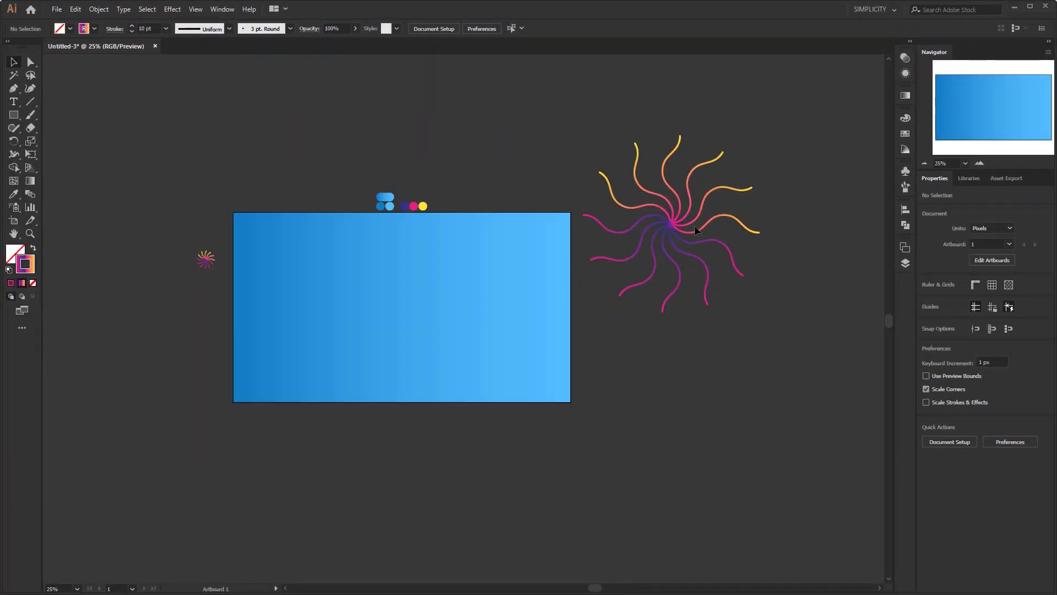
{"action": "left_click_drag", "start_coordinate": [694, 226], "coordinate": [693, 270]}
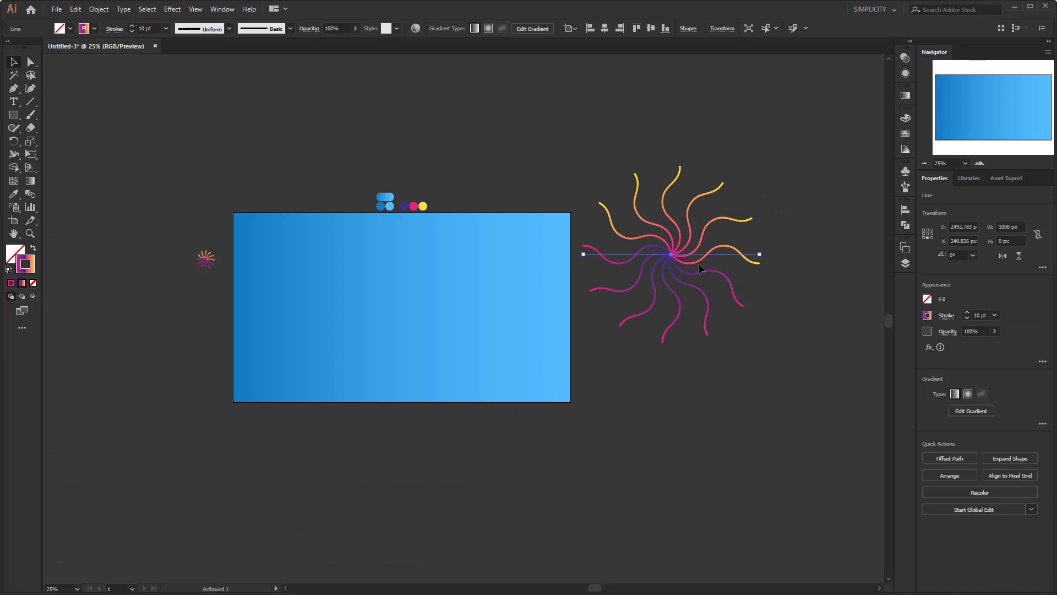
Set Blend Options spacing to Specified Distance of 2 px.
{"action": "double_click", "coordinate": [33, 194]}
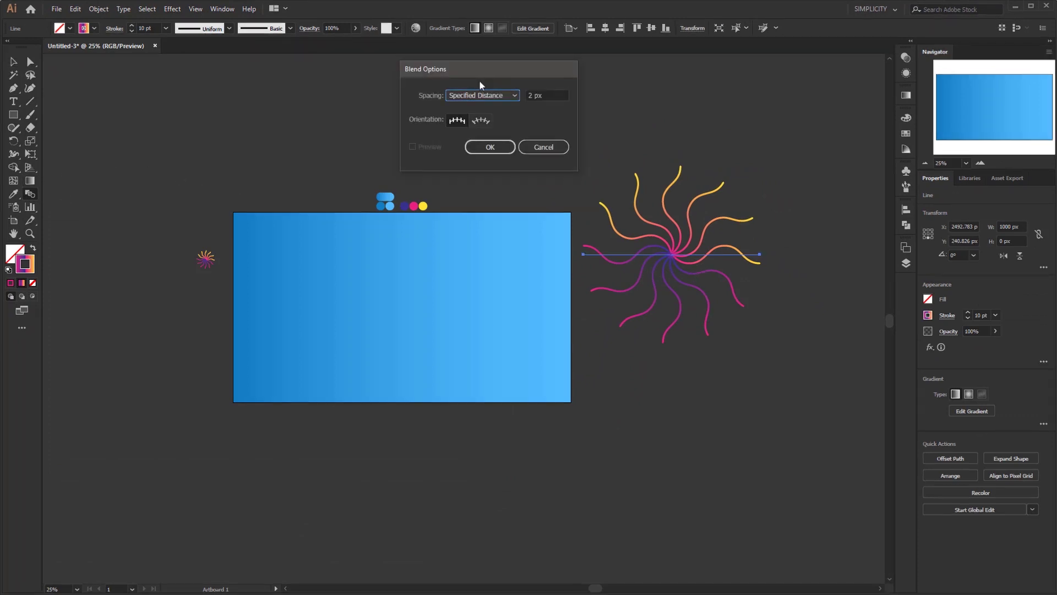
{"action": "left_click_drag", "start_coordinate": [480, 72], "coordinate": [414, 226]}
{"action": "left_click", "coordinate": [446, 260]}
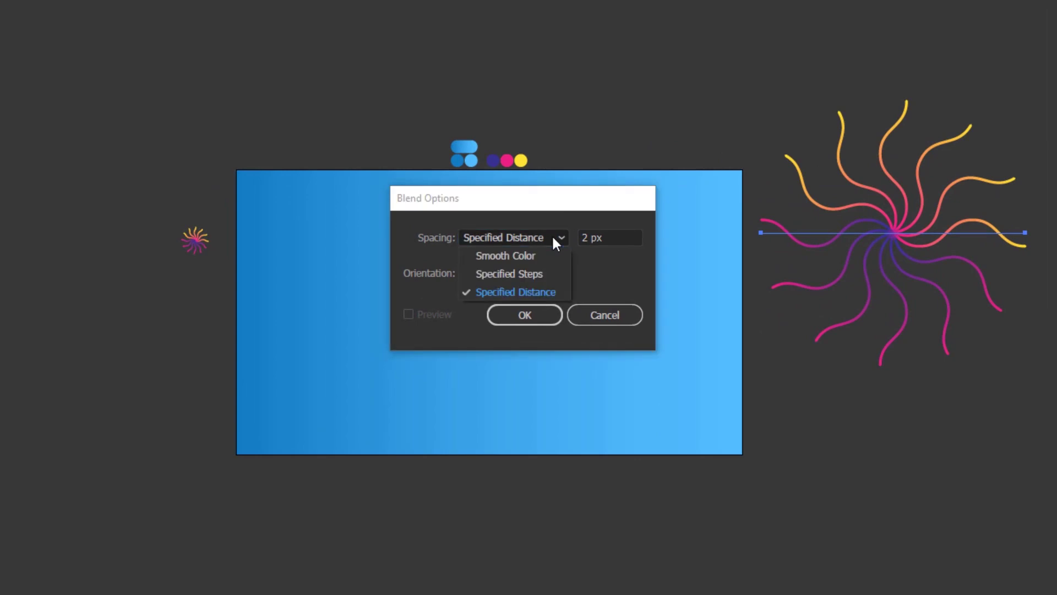
{"action": "left_click", "coordinate": [543, 291]}
{"action": "left_click", "coordinate": [611, 240]}
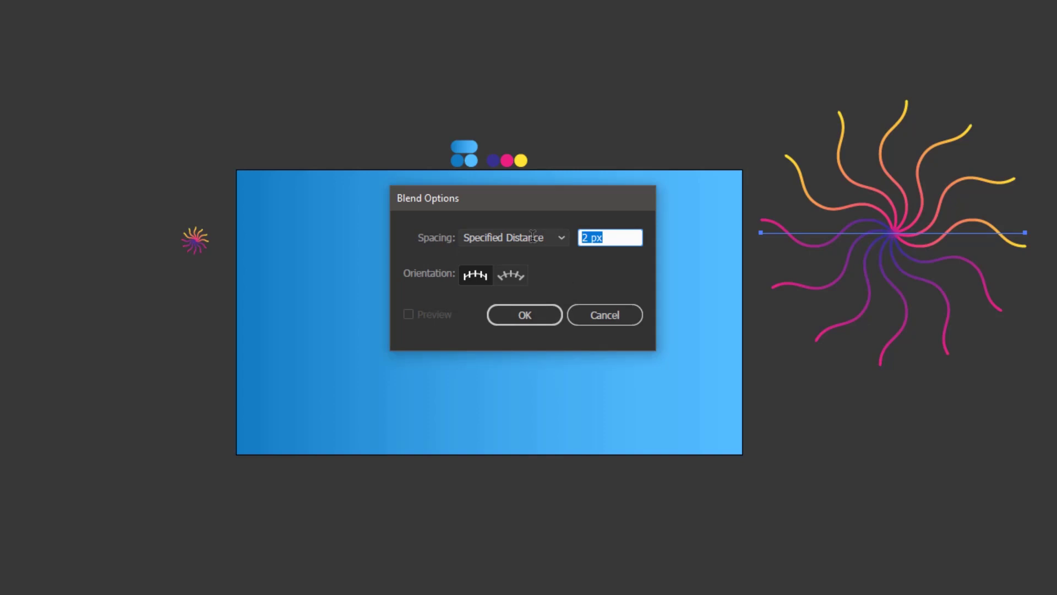
{"action": "left_click", "coordinate": [537, 315]}
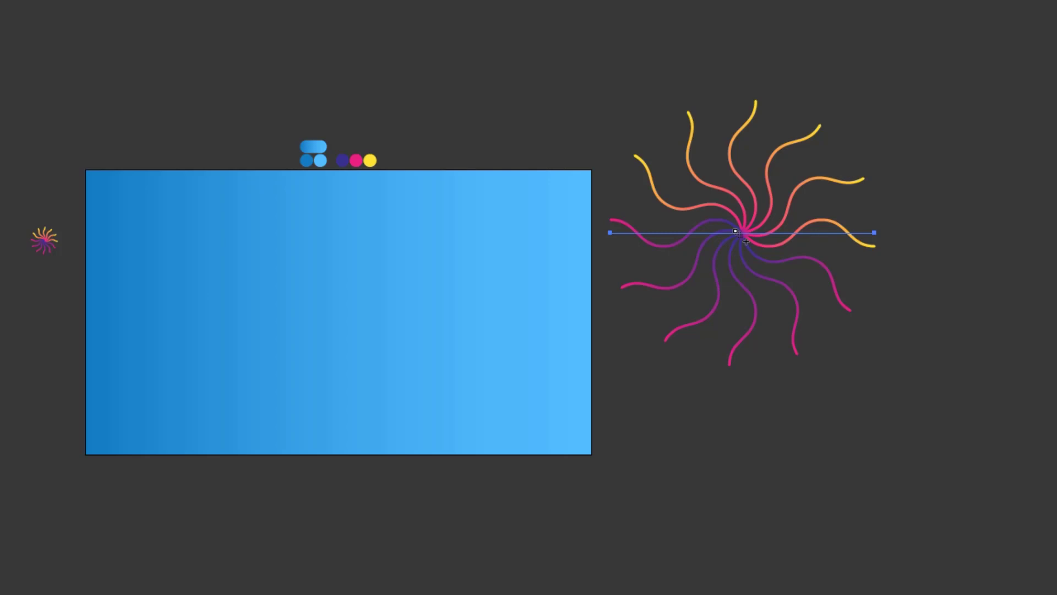
Blend the small sunburst into the large one and move the blend above the rectangle.
{"action": "left_click", "coordinate": [745, 241]}
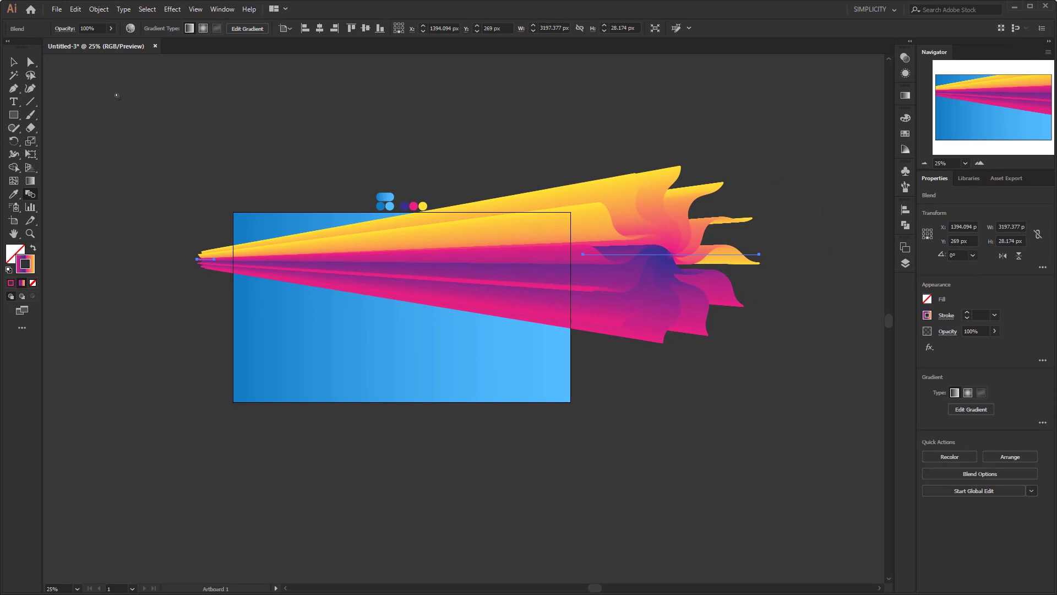
{"action": "key", "text": "v"}
{"action": "left_click", "coordinate": [202, 107]}
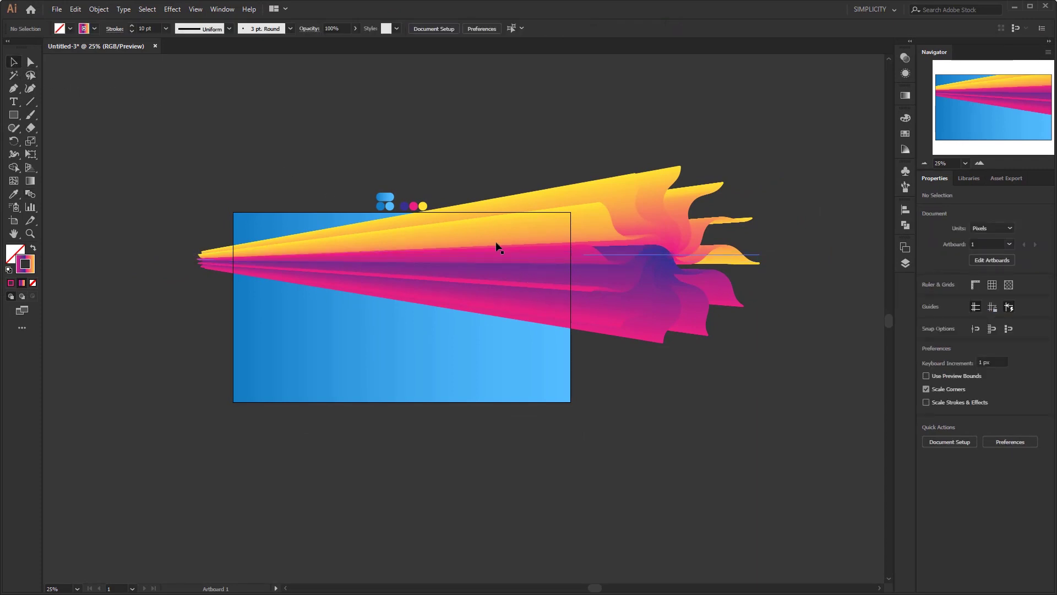
{"action": "left_click_drag", "start_coordinate": [502, 259], "coordinate": [485, 141]}
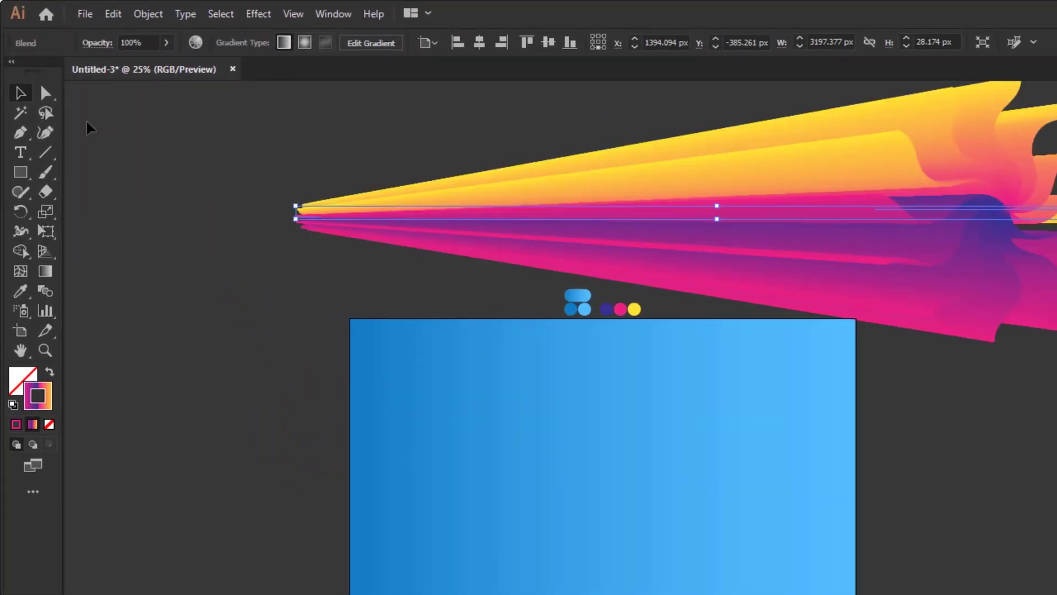
Draw a rising-and-dipping wavy curve across the blue rectangle, then select the blend.
{"action": "left_click", "coordinate": [44, 135]}
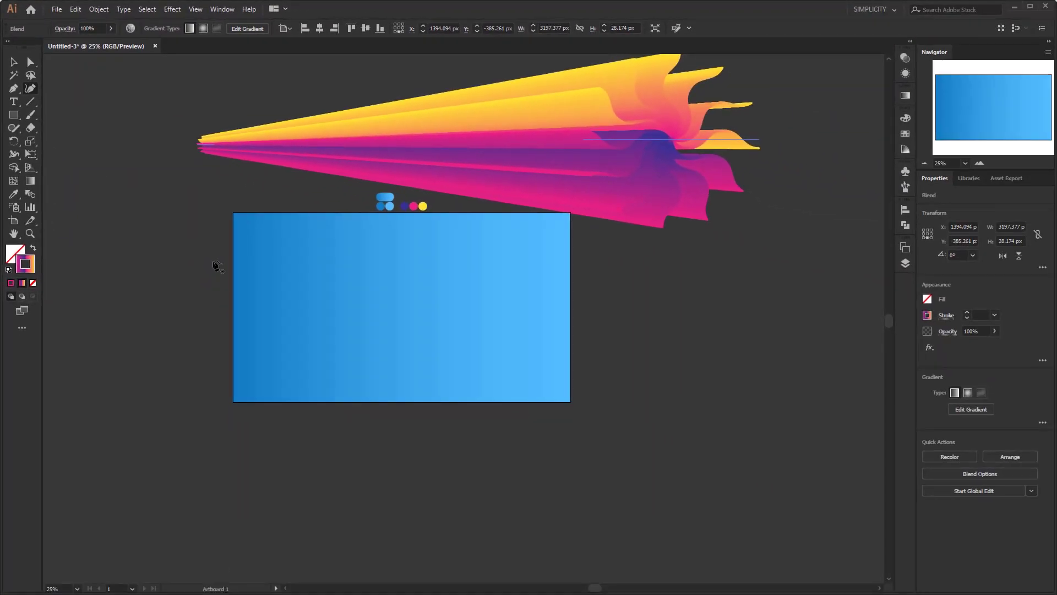
{"action": "left_click", "coordinate": [311, 402]}
{"action": "left_click", "coordinate": [258, 246]}
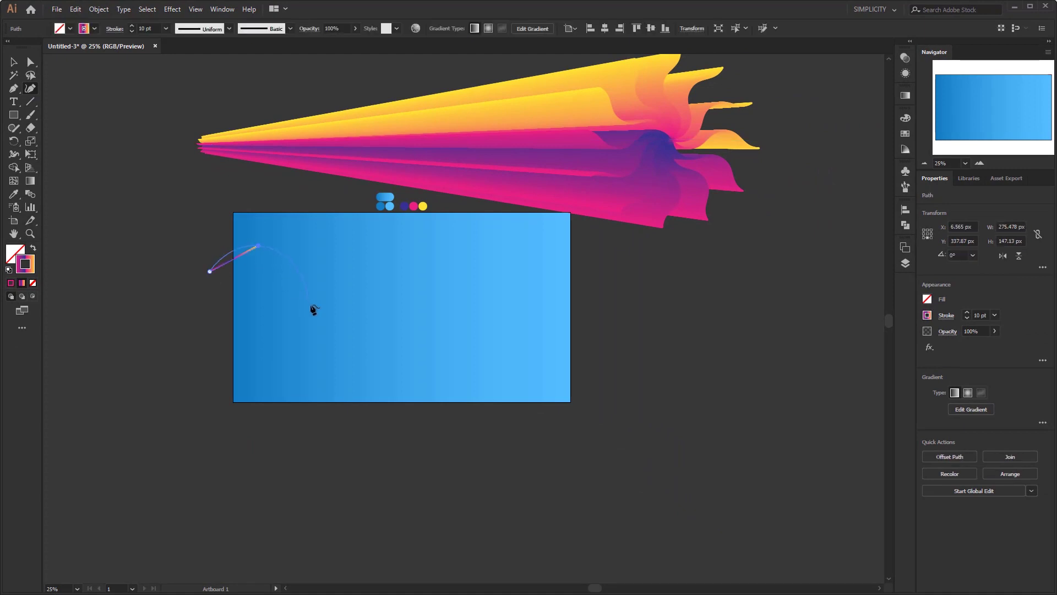
{"action": "left_click", "coordinate": [331, 318]}
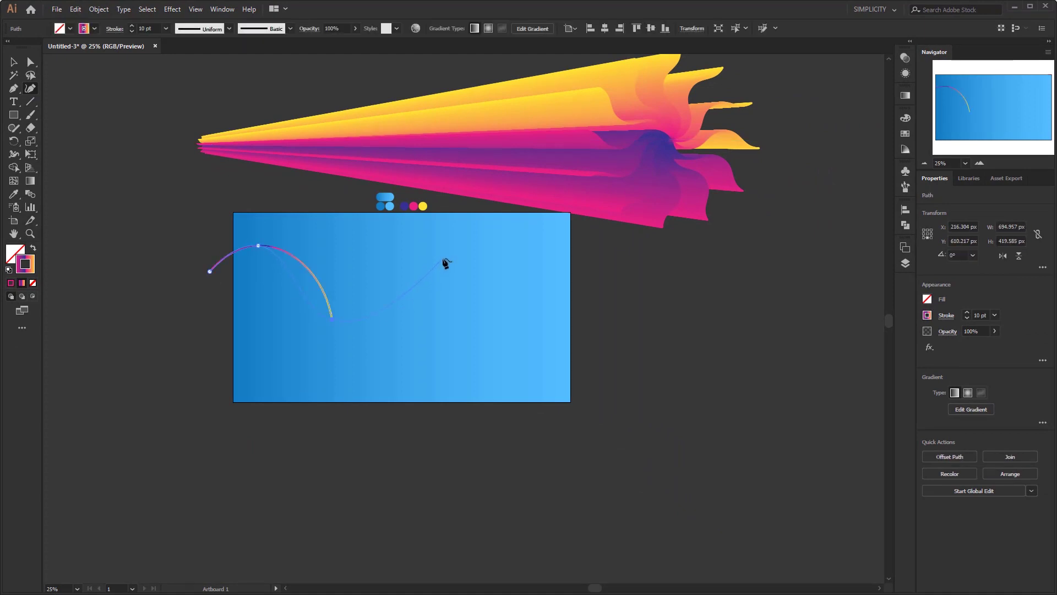
{"action": "left_click", "coordinate": [449, 233]}
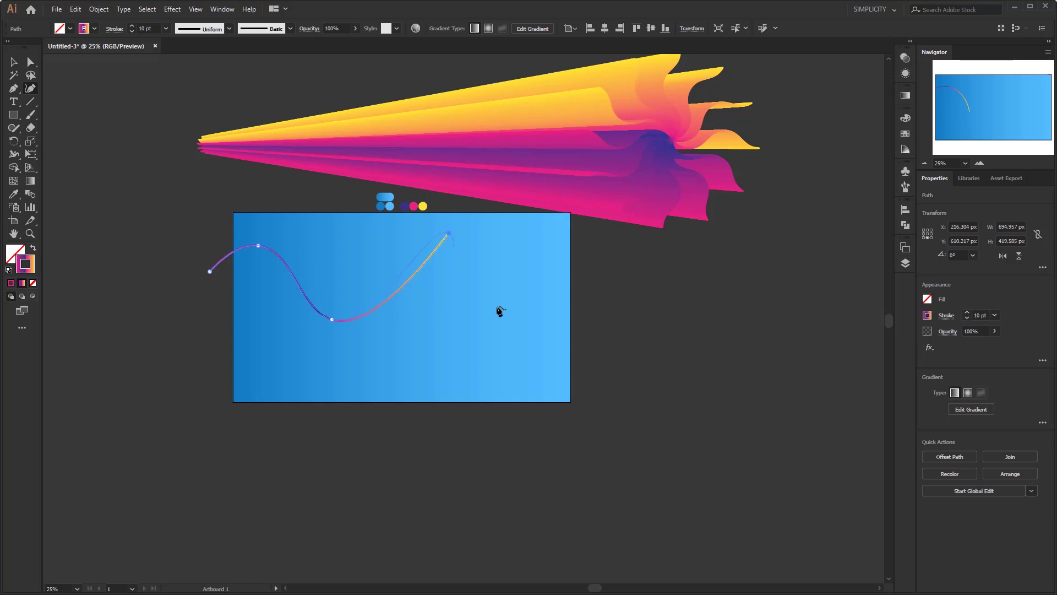
{"action": "left_click", "coordinate": [650, 490]}
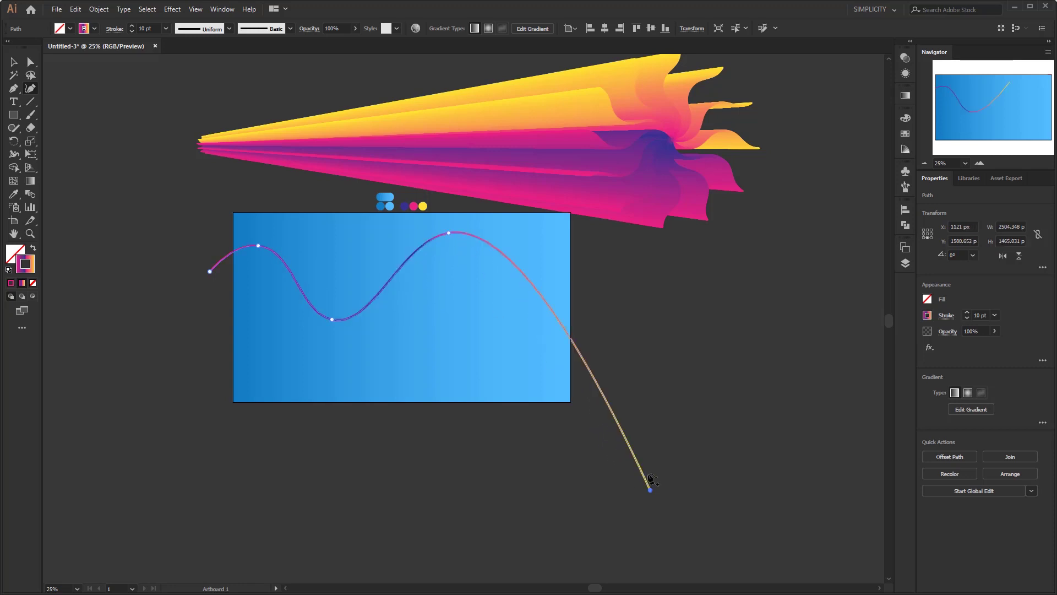
{"action": "key", "text": "v"}
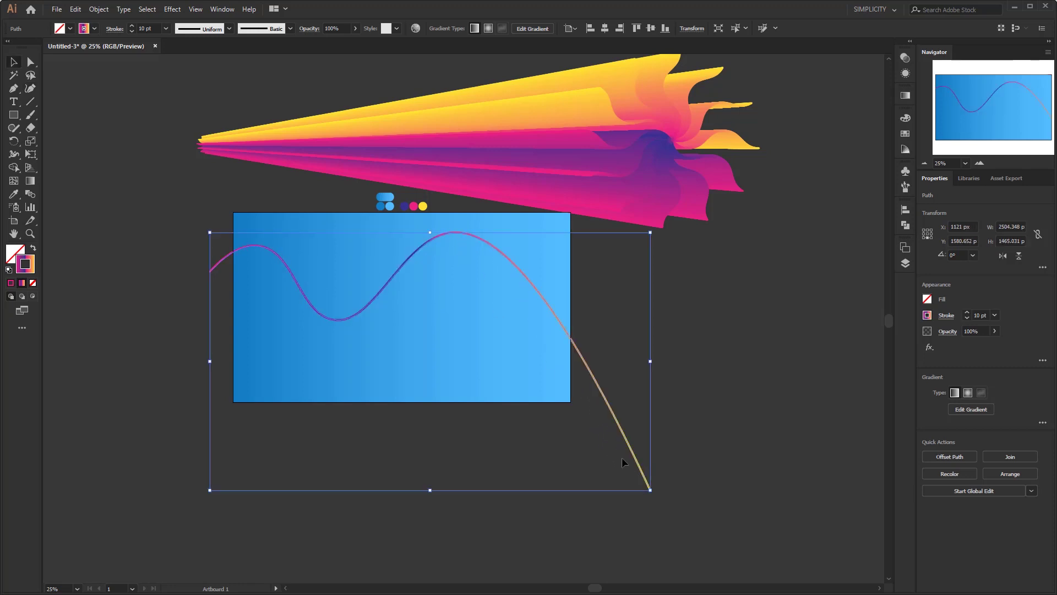
{"action": "left_click_drag", "start_coordinate": [632, 453], "coordinate": [633, 473]}
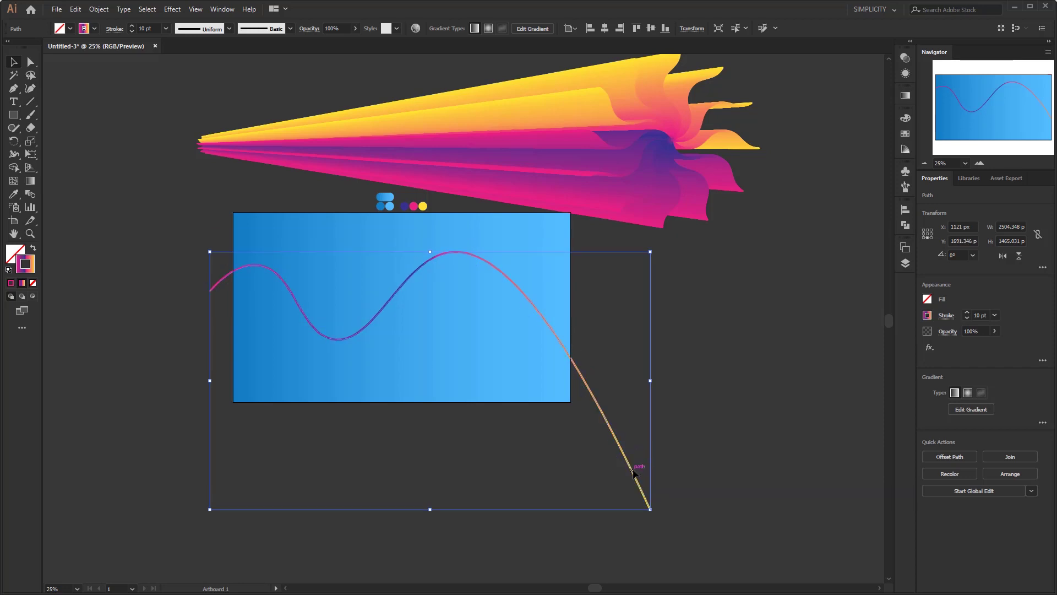
{"action": "left_click", "coordinate": [625, 82]}
{"action": "left_click_drag", "start_coordinate": [159, 83], "coordinate": [836, 184]}
Apply Object > Blend > Replace Spine so the blend follows the wavy curve.
{"action": "left_click_drag", "start_coordinate": [668, 358], "coordinate": [530, 489]}
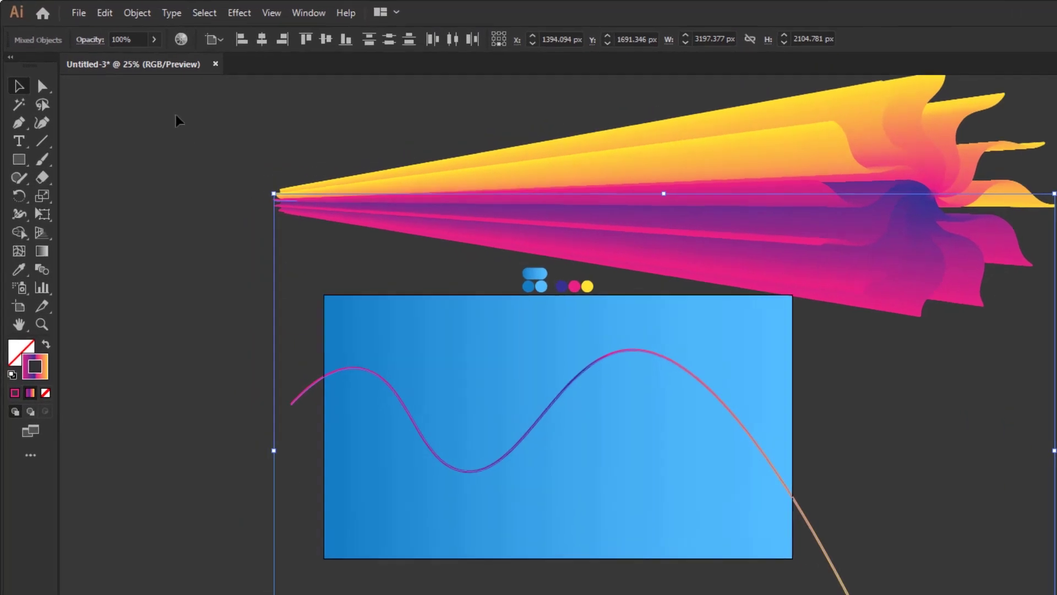
{"action": "left_click", "coordinate": [137, 13]}
{"action": "mouse_move", "coordinate": [207, 417]}
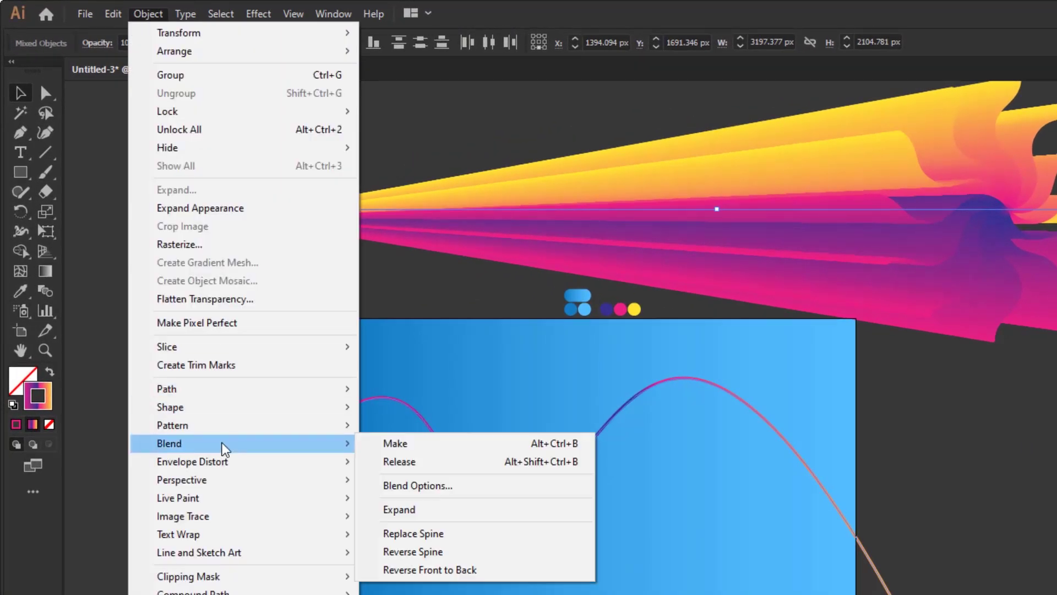
{"action": "left_click", "coordinate": [486, 532]}
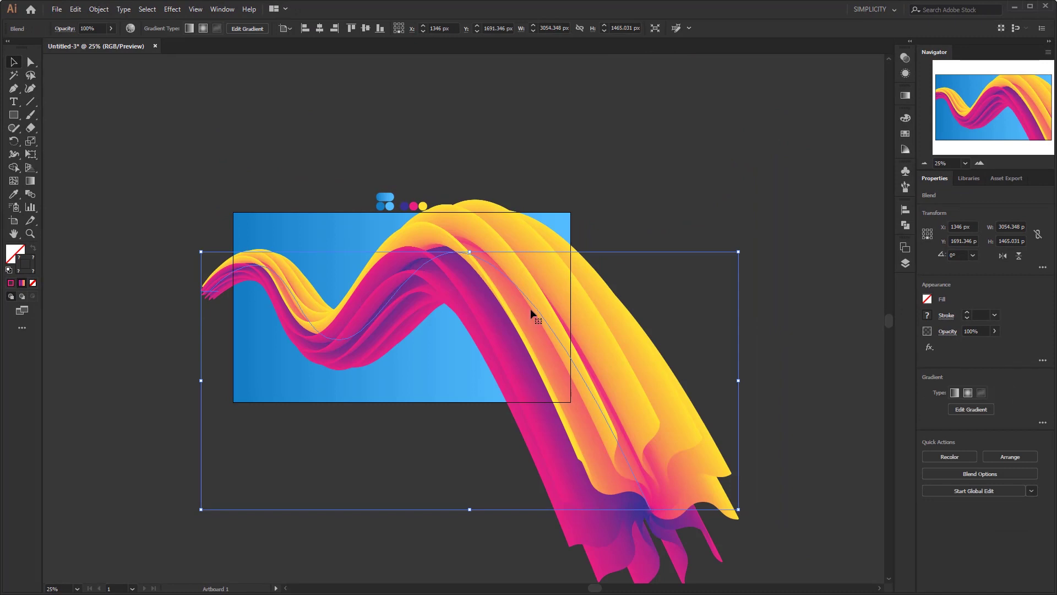
{"action": "right_click", "coordinate": [527, 300]}
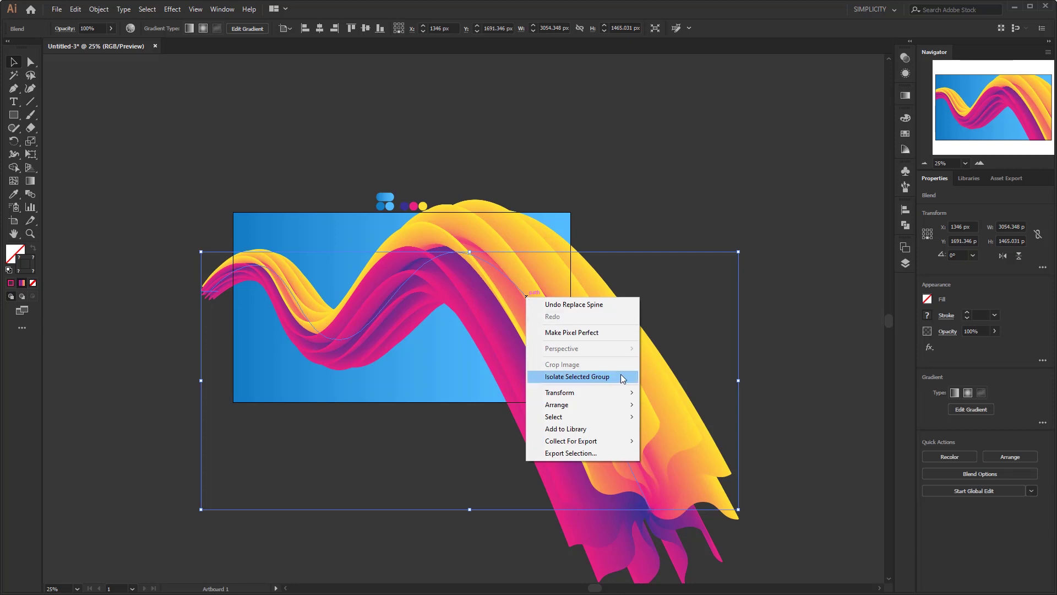
Inside the isolated blend, bring the left end line to the front to flip the stacking.
{"action": "left_click", "coordinate": [667, 299]}
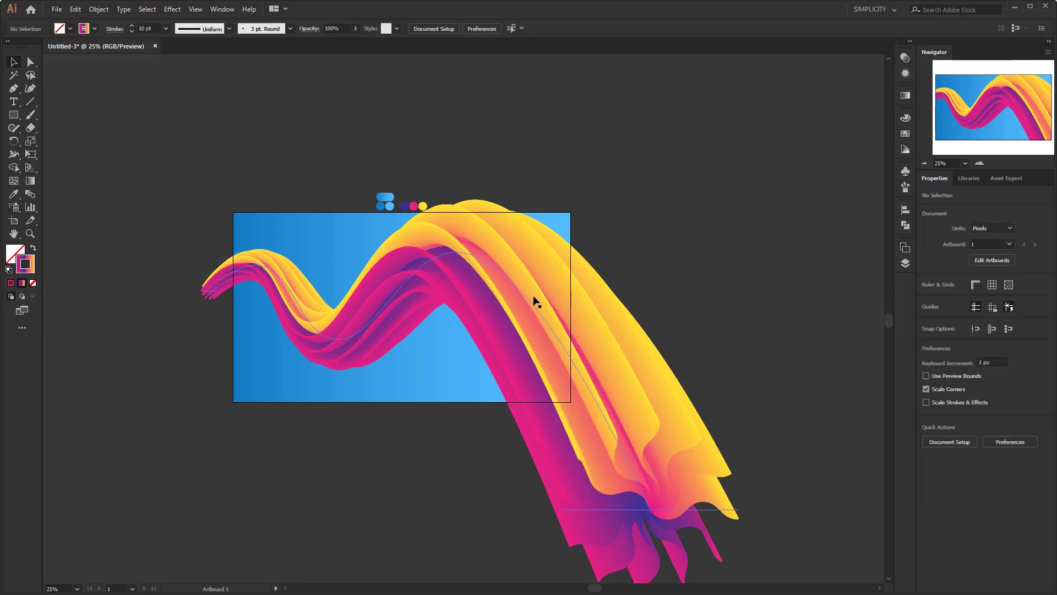
{"action": "left_click", "coordinate": [533, 300]}
{"action": "double_click", "coordinate": [533, 300]}
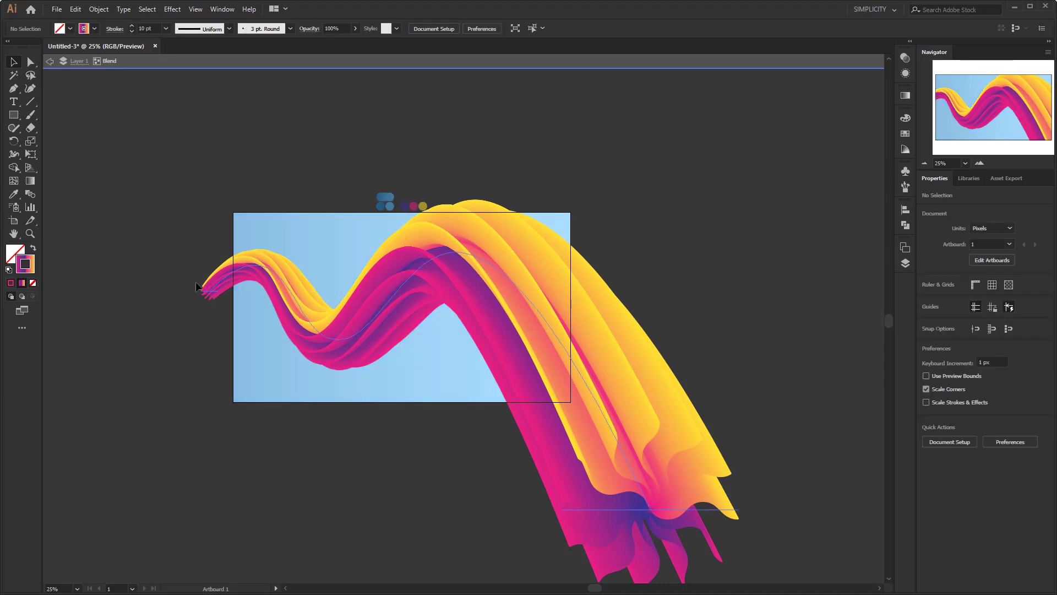
{"action": "left_click", "coordinate": [204, 295]}
{"action": "right_click", "coordinate": [204, 295]}
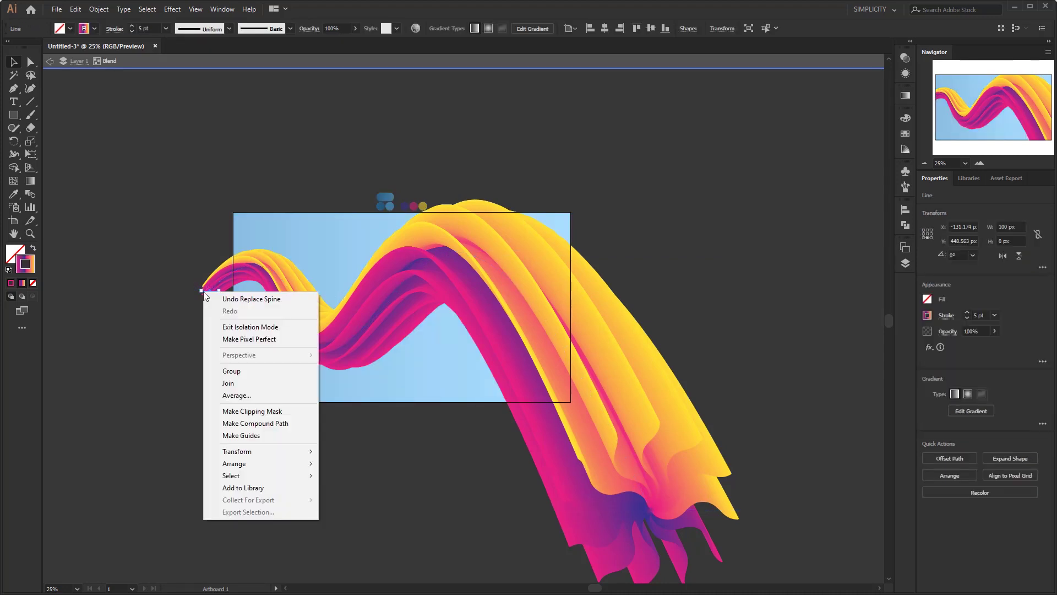
{"action": "mouse_move", "coordinate": [273, 464]}
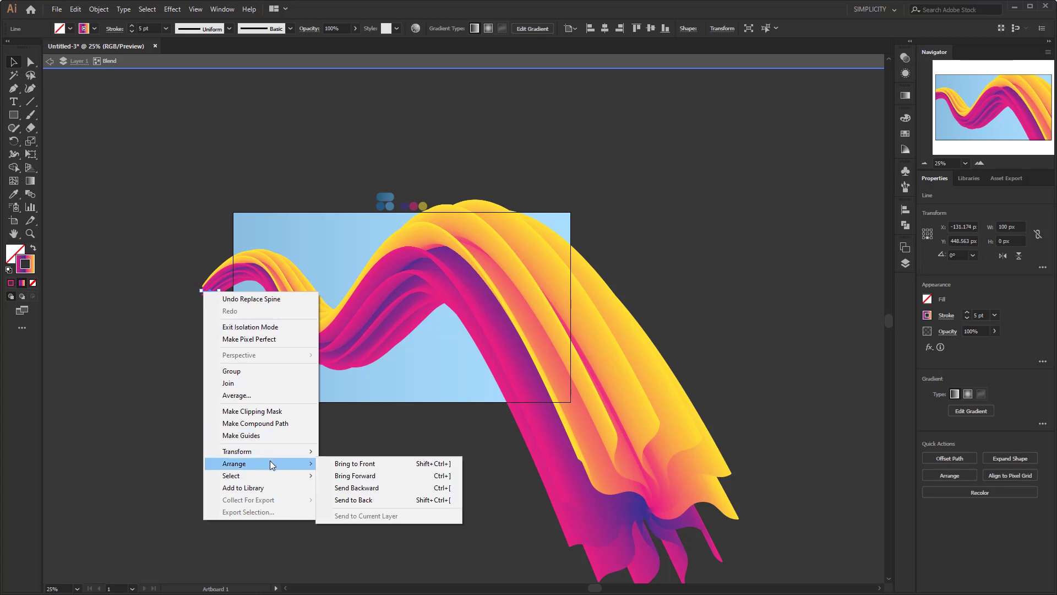
{"action": "left_click", "coordinate": [391, 464]}
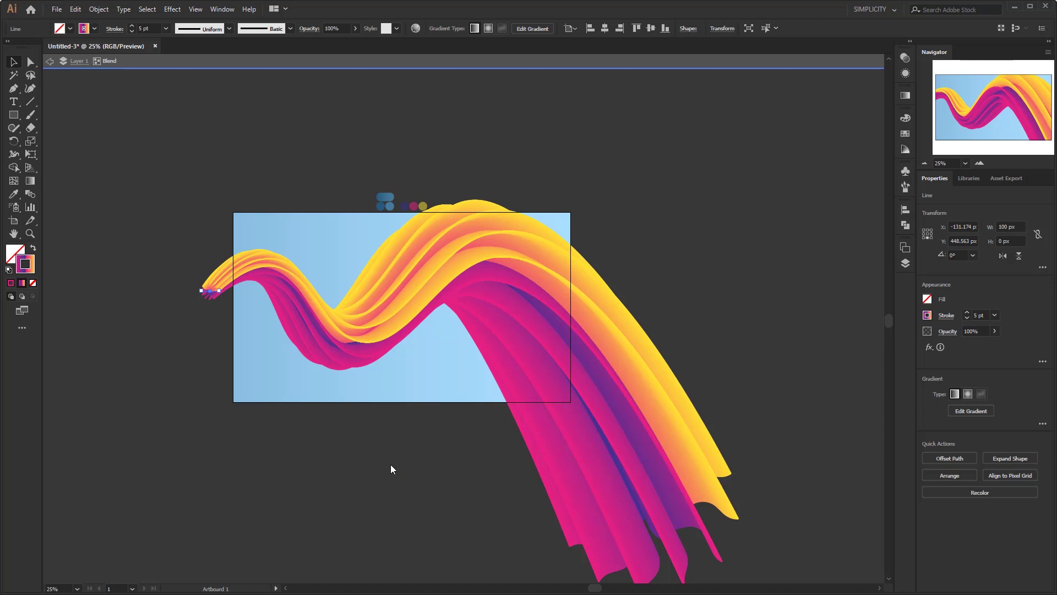
{"action": "left_click", "coordinate": [391, 467]}
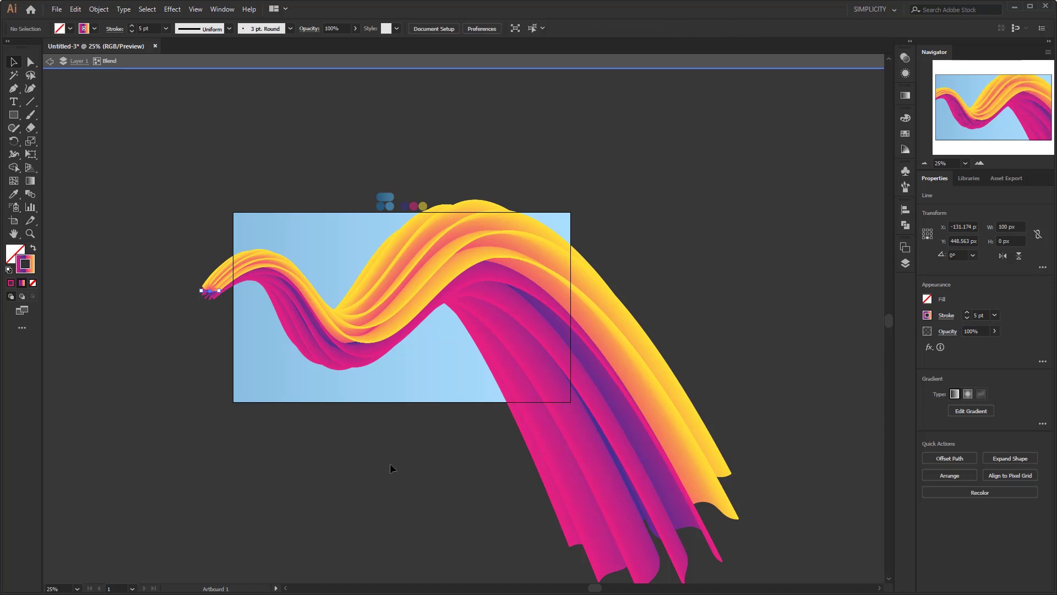
{"action": "double_click", "coordinate": [390, 467]}
Turn on View > Trim View to clip the ribbon at the artboard edges.
{"action": "left_click", "coordinate": [195, 9]}
{"action": "left_click", "coordinate": [211, 63]}
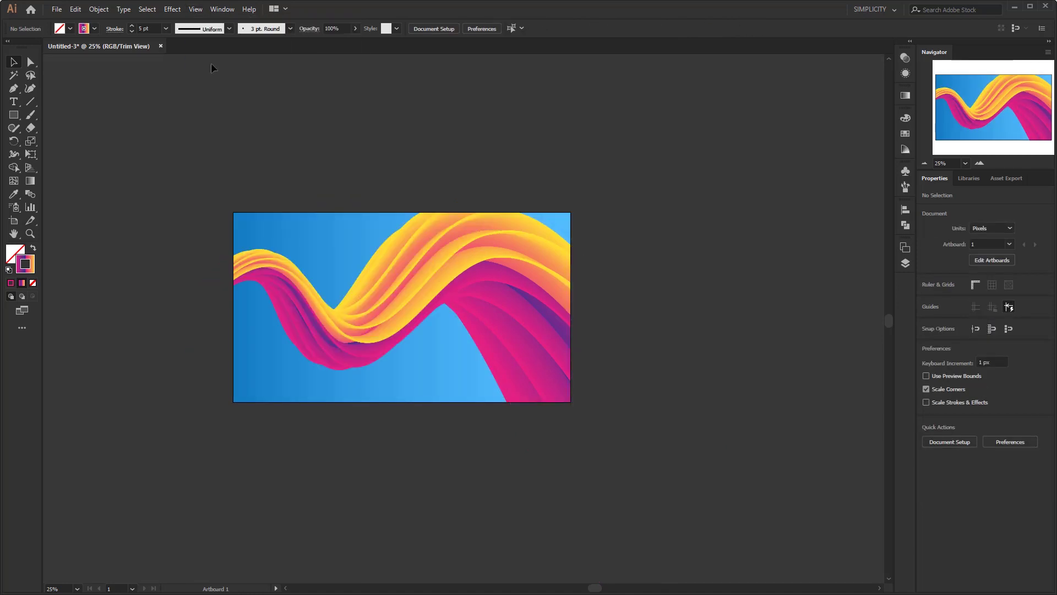
{"action": "scroll", "coordinate": [387, 288], "scroll_direction": "up", "scroll_amount": 2}
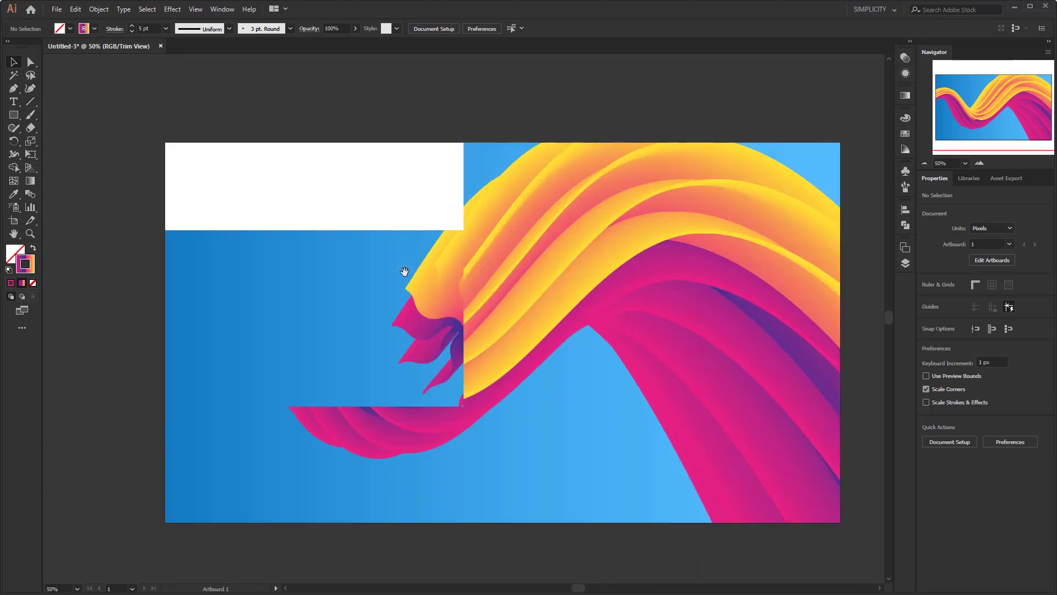